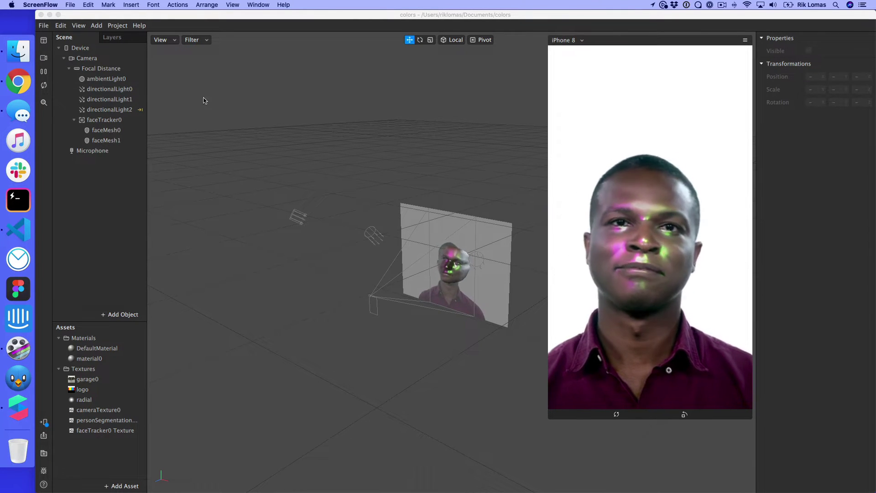
# Step: Switch to Chrome to view the Spark AR Studio web page, and return to the colors project in Spark AR Studio
pyautogui.click(18, 81)
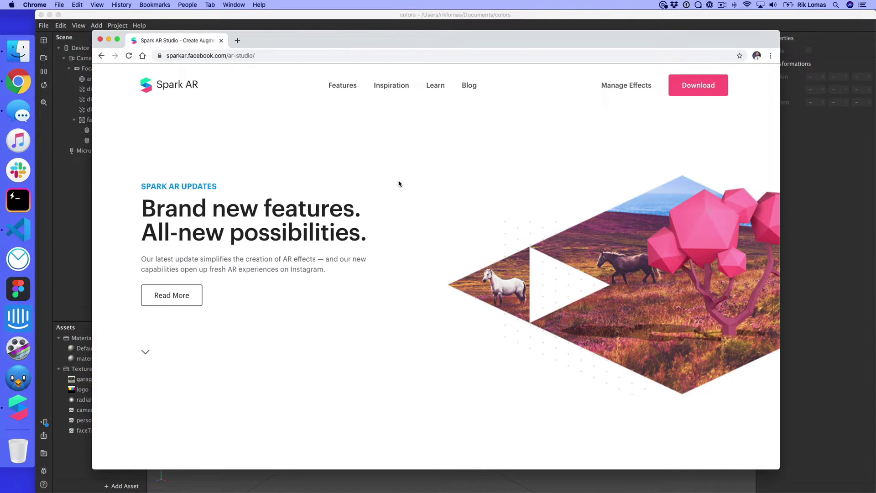
pyautogui.click(788, 253)
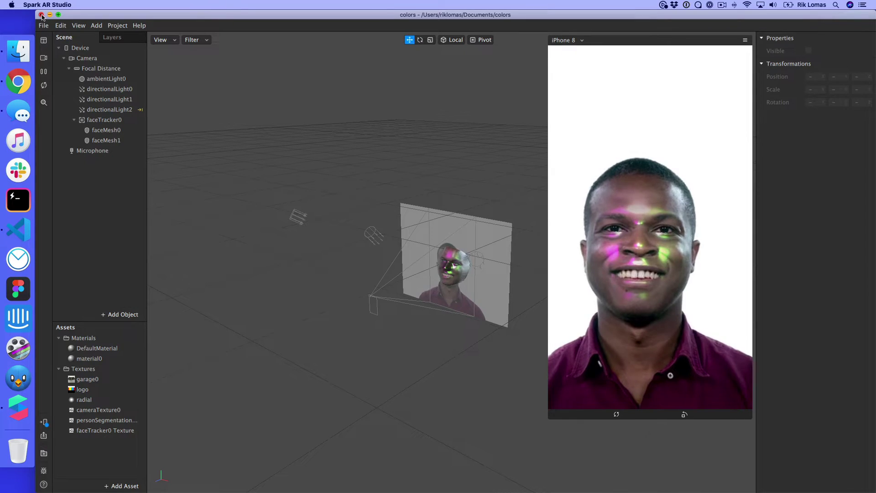
# Step: Close the colors project and create a new blank project
pyautogui.press('super+w')
pyautogui.click(252, 190)
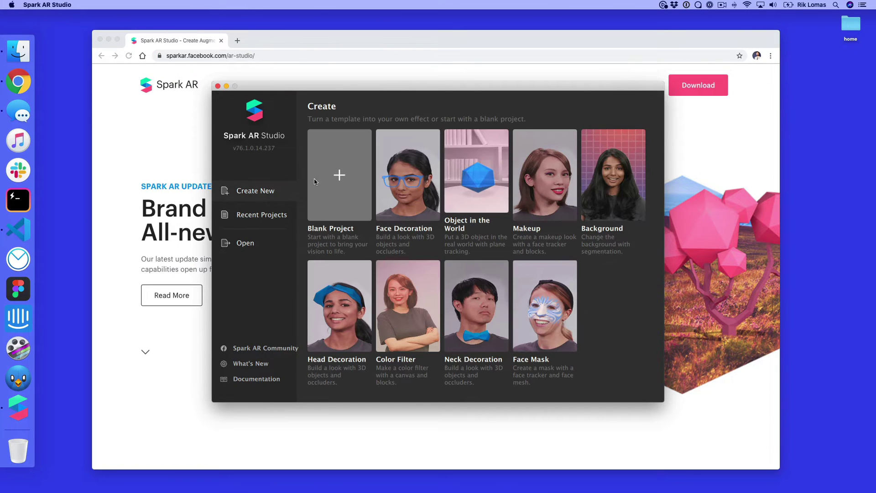
pyautogui.click(342, 175)
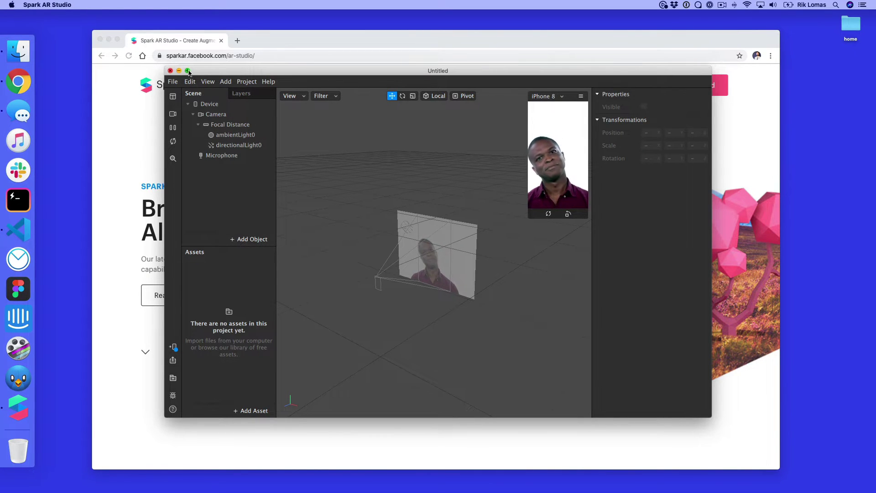
# Step: Maximize the new project's window and enlarge the iPhone 8 preview
pyautogui.hotkey('ctrl', 'alt', 'Return')
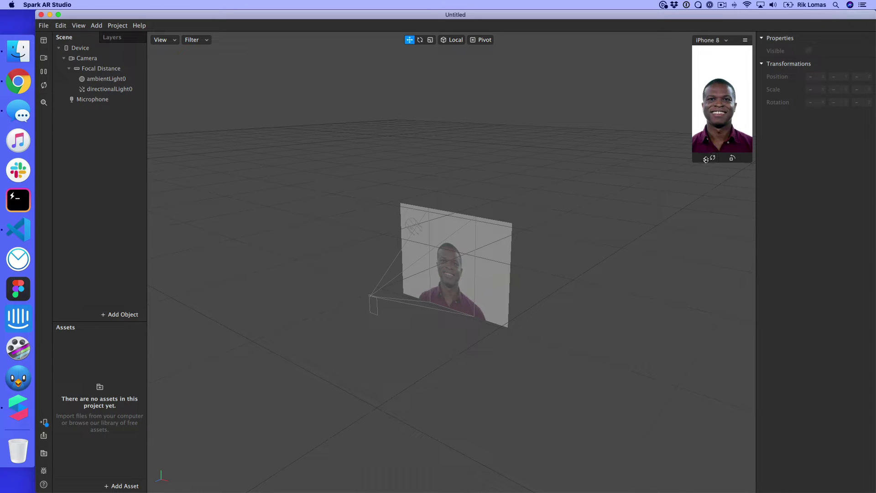
pyautogui.moveTo(676, 168); pyautogui.dragTo(557, 326)
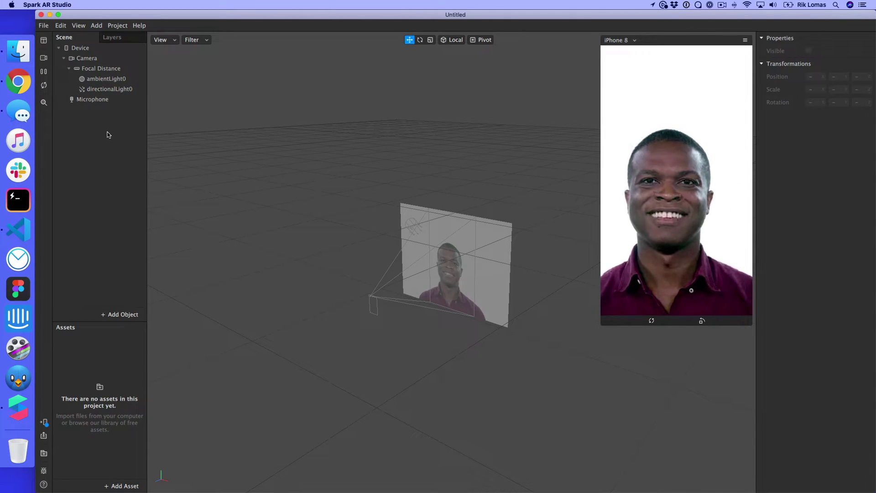
# Step: Try other simulation faces and the HD Pro Webcam C920 as the preview source, and return to the first simulation video
pyautogui.click(44, 59)
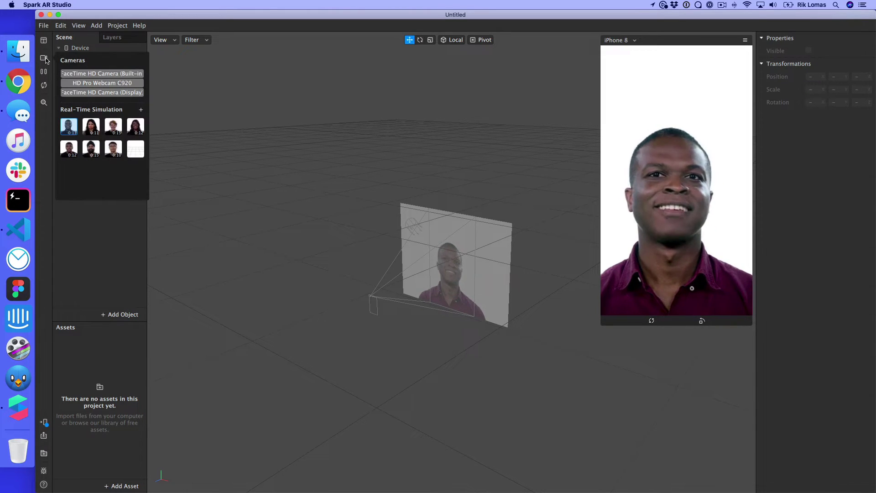
pyautogui.click(94, 126)
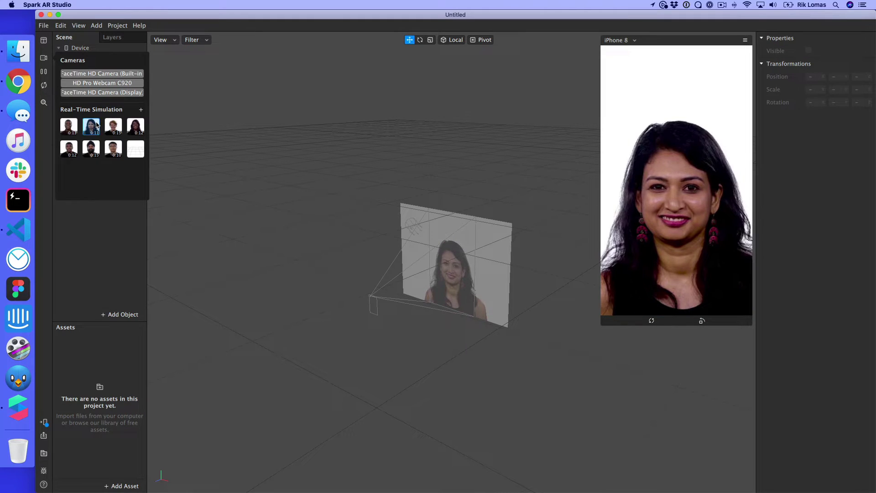
pyautogui.click(113, 126)
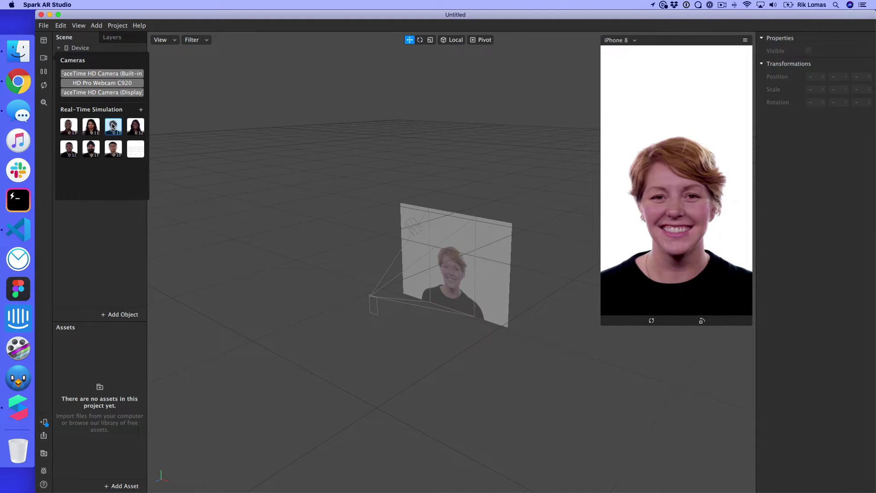
pyautogui.click(136, 127)
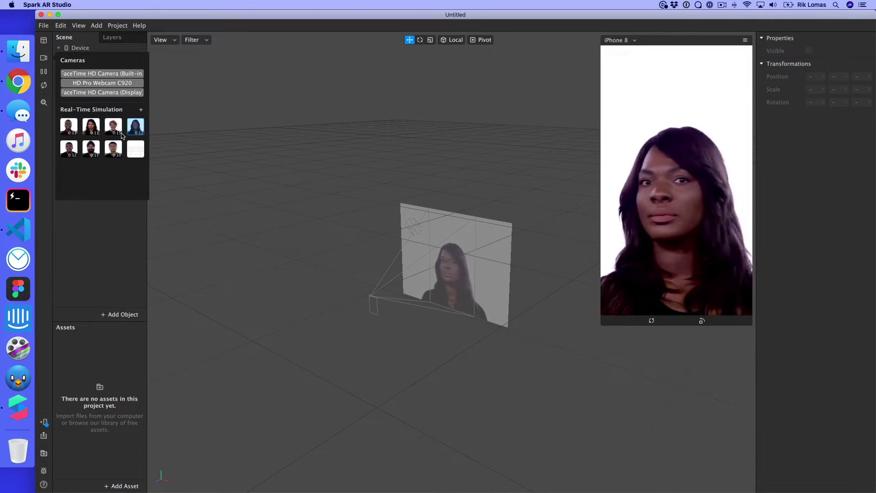
pyautogui.click(90, 83)
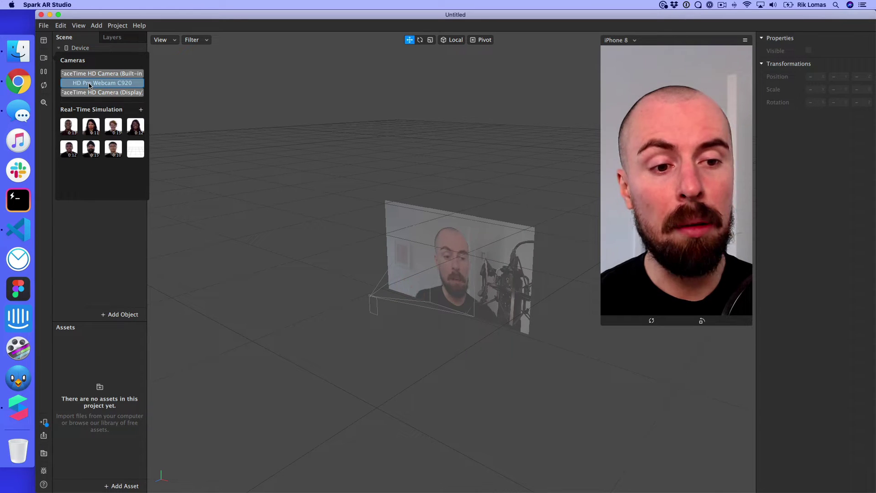
pyautogui.click(69, 129)
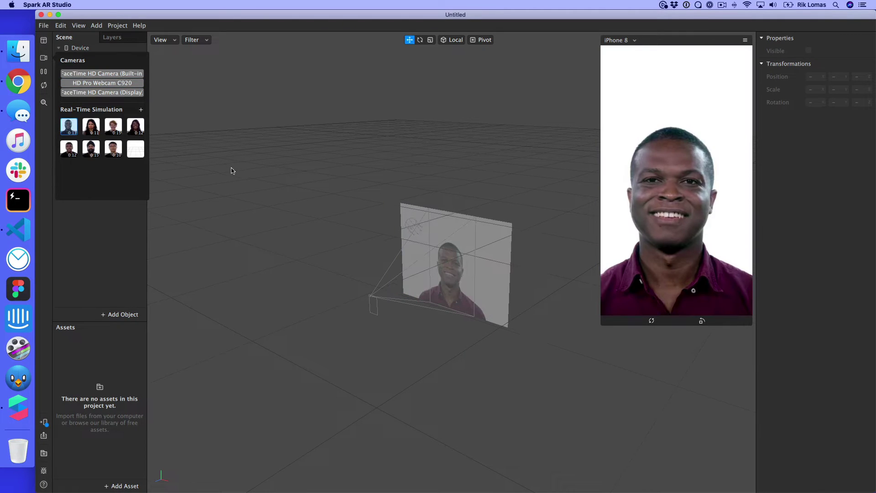
pyautogui.click(134, 224)
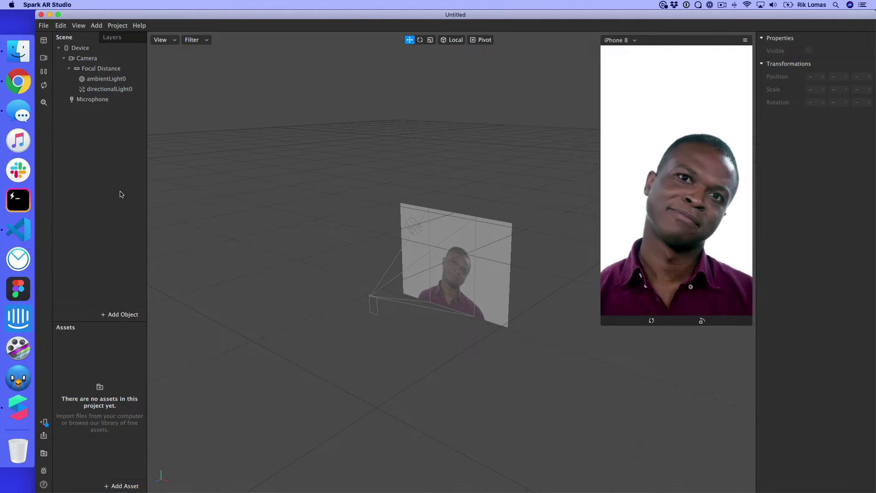
# Step: Add a Face Tracker to the scene
pyautogui.rightClick(116, 127)
pyautogui.moveTo(135, 135)
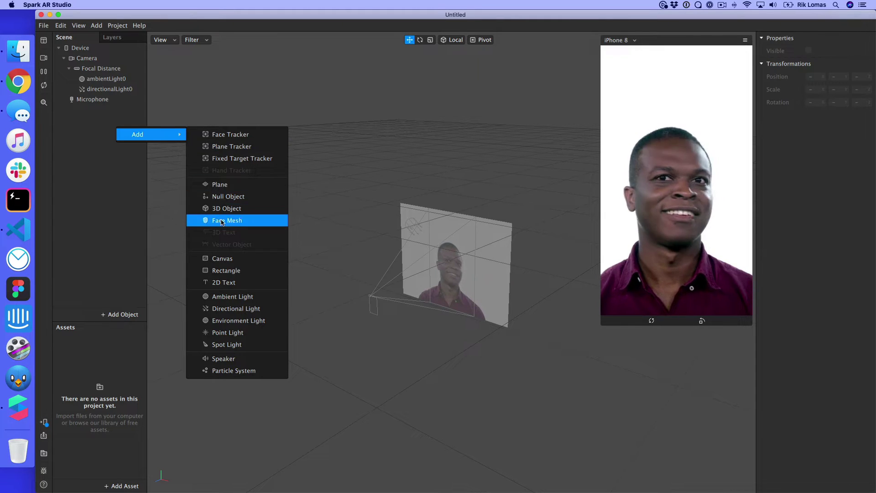
pyautogui.click(228, 135)
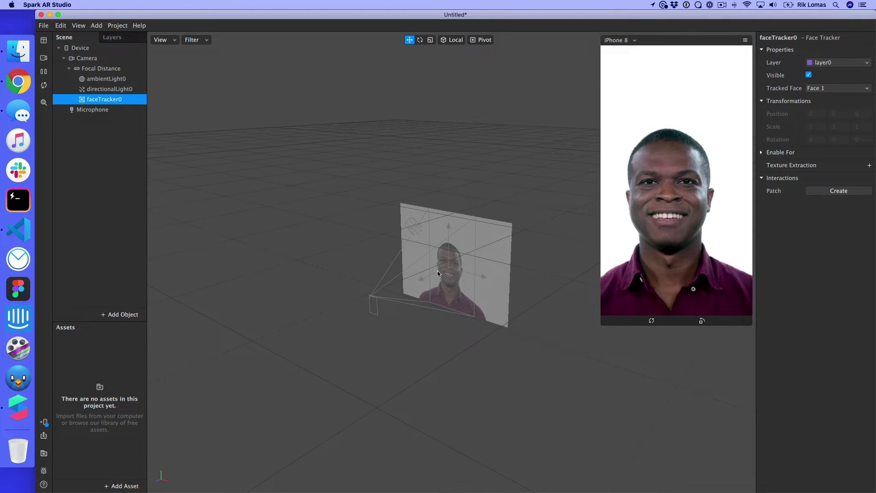
# Step: Add a Face Mesh as a child of the face tracker and rename it fashion-mask
pyautogui.rightClick(115, 102)
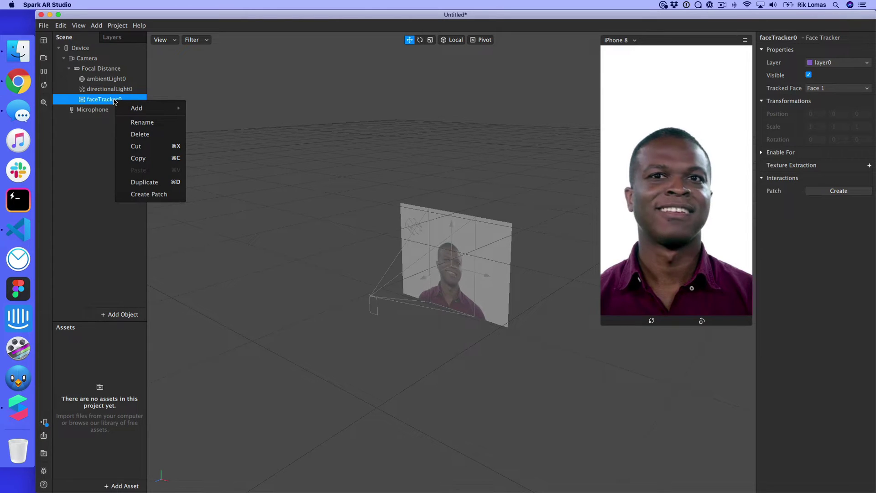
pyautogui.moveTo(155, 107)
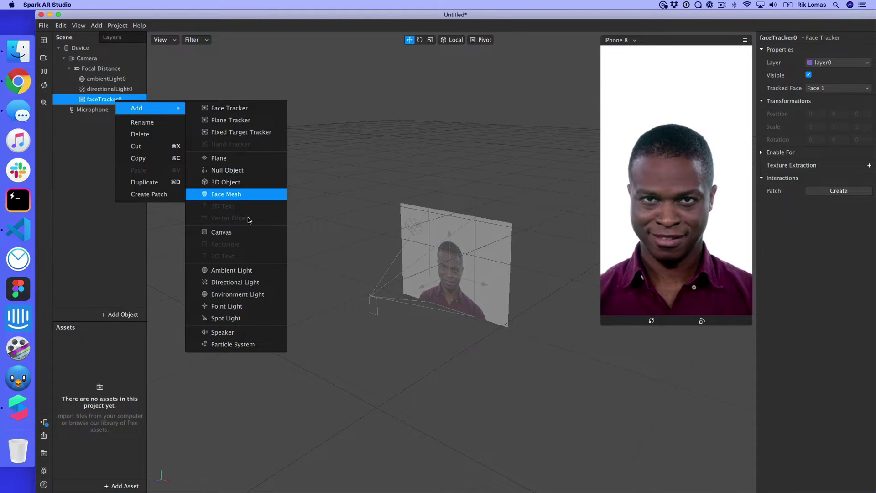
pyautogui.click(237, 195)
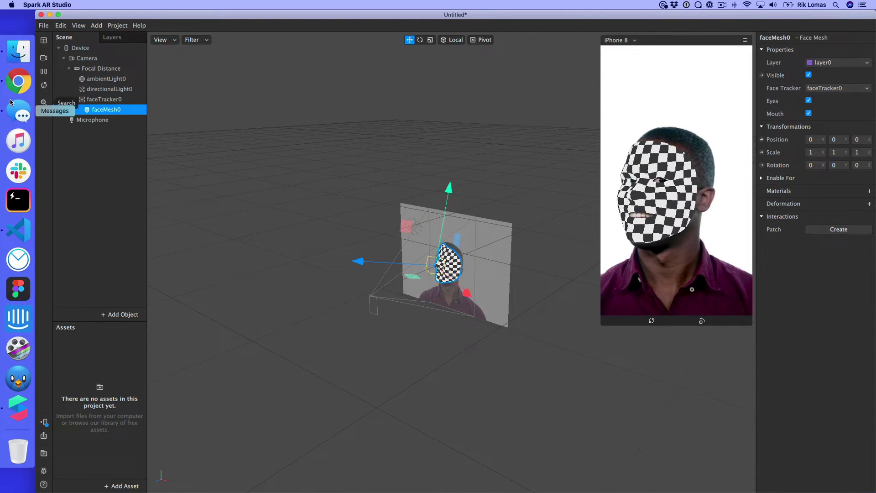
pyautogui.doubleClick(117, 114)
pyautogui.write('fashion-mask')
pyautogui.press('Return')
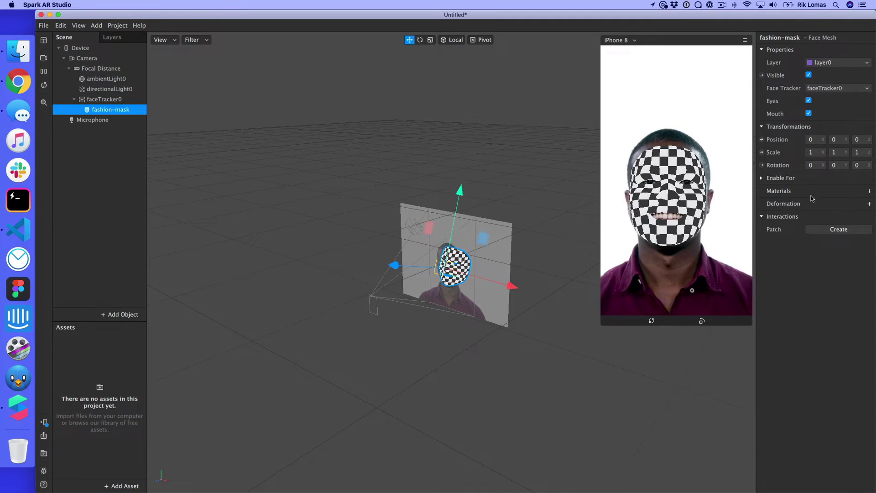
# Step: Create a new material for the fashion-mask mesh and rename it fashion-material
pyautogui.click(869, 191)
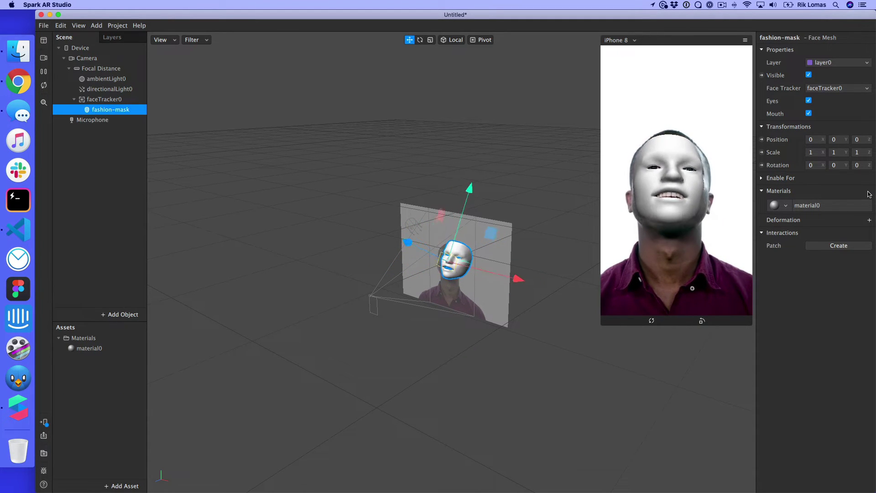
pyautogui.click(818, 209)
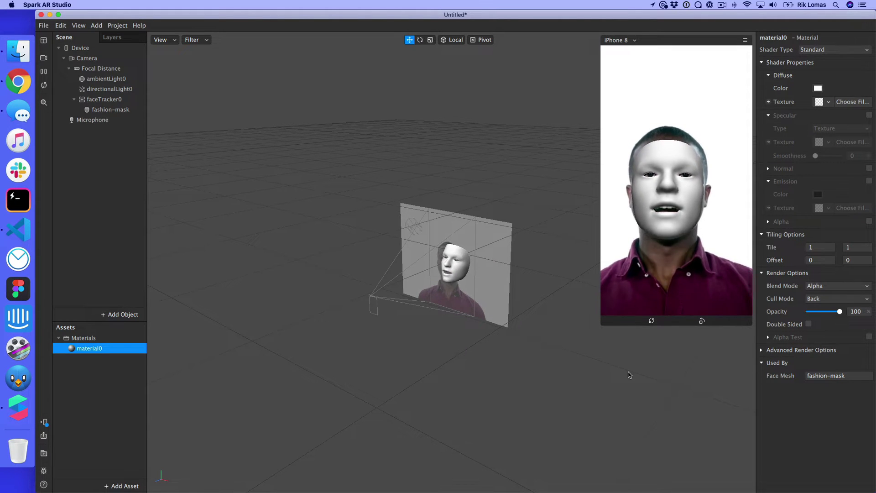
pyautogui.doubleClick(96, 350)
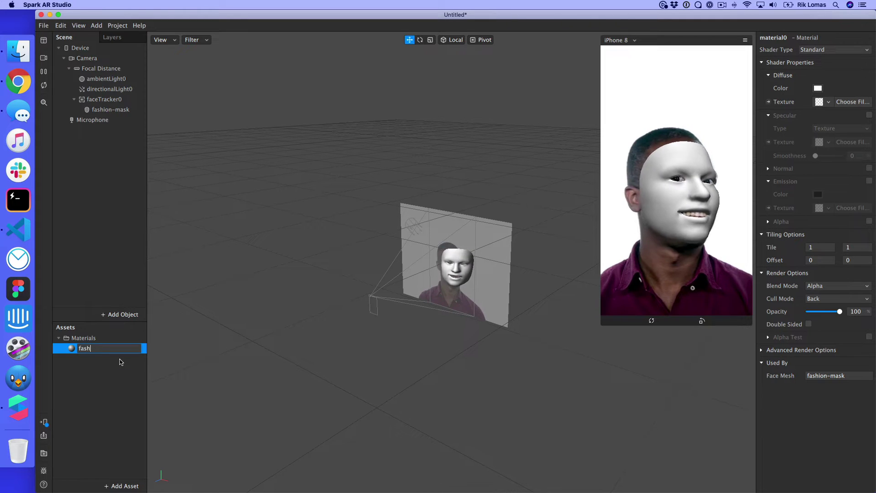
pyautogui.write('fashion-materi')
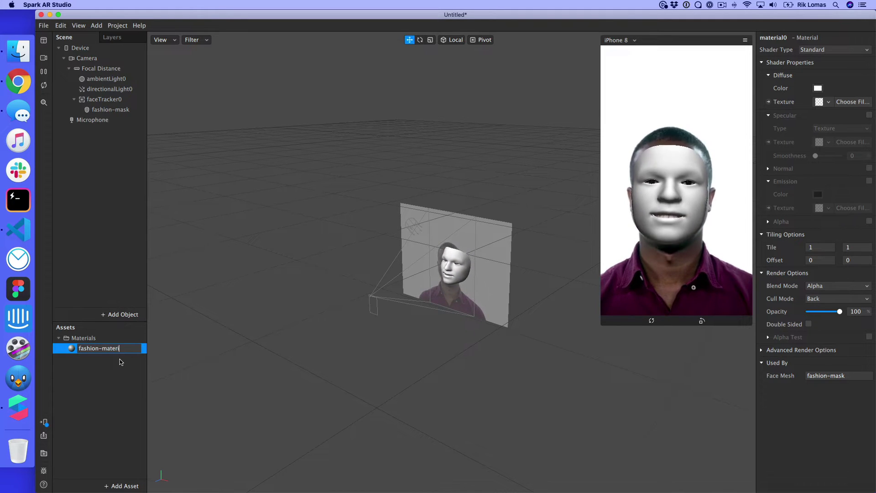
pyautogui.write('al')
pyautogui.press('Return')
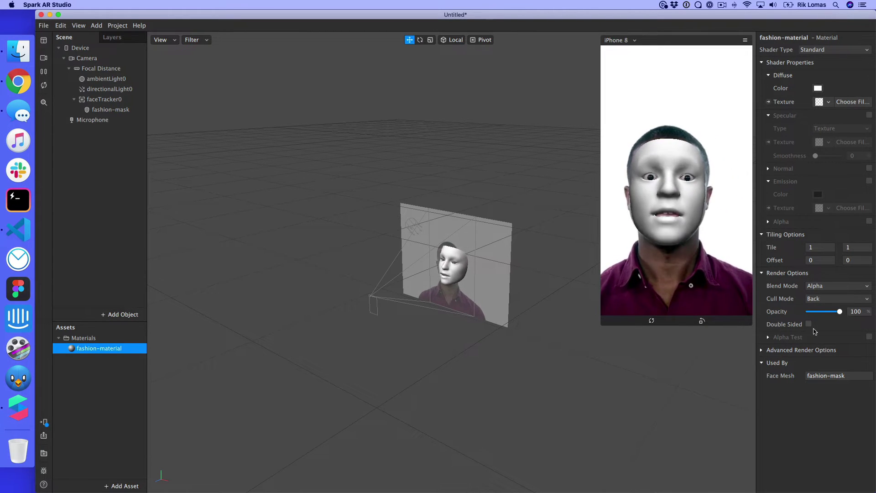
# Step: Try several diffuse colors on fashion-material, ending on white, and look at the source options for its diffuse texture
pyautogui.click(818, 88)
pyautogui.click(802, 204)
pyautogui.click(776, 224)
pyautogui.click(803, 199)
pyautogui.click(762, 214)
pyautogui.click(806, 216)
pyautogui.click(784, 208)
pyautogui.click(813, 306)
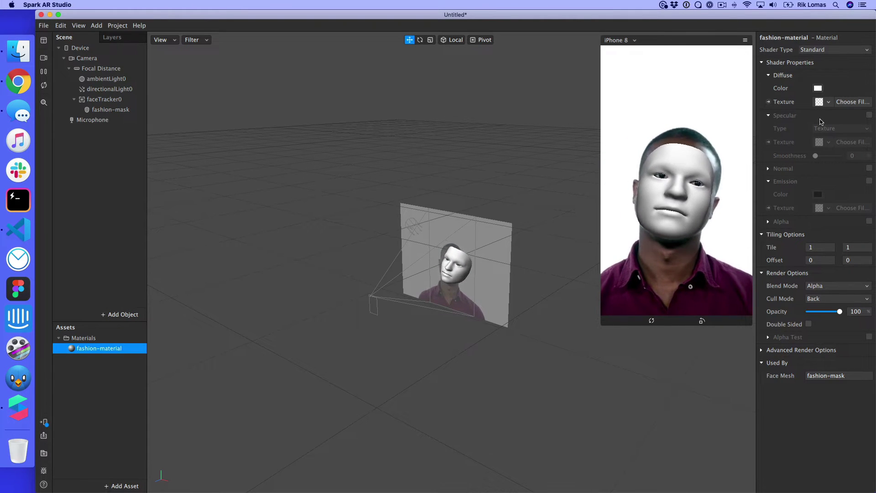
pyautogui.click(828, 102)
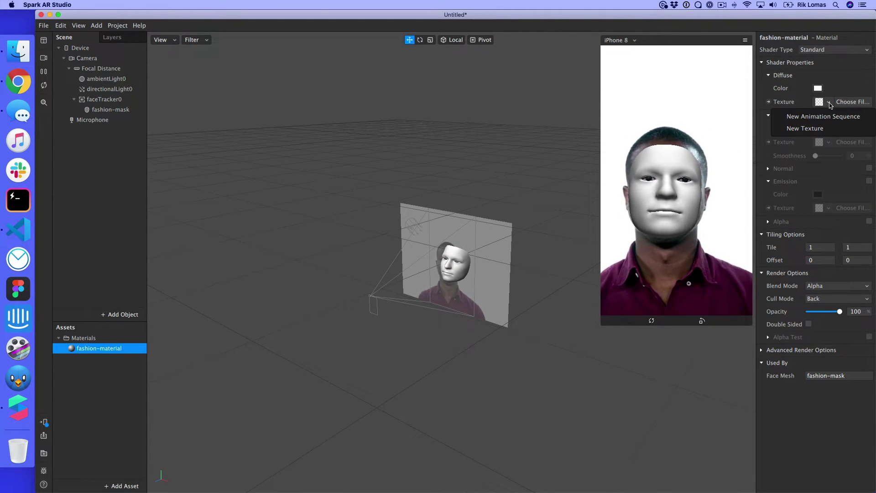
pyautogui.click(835, 77)
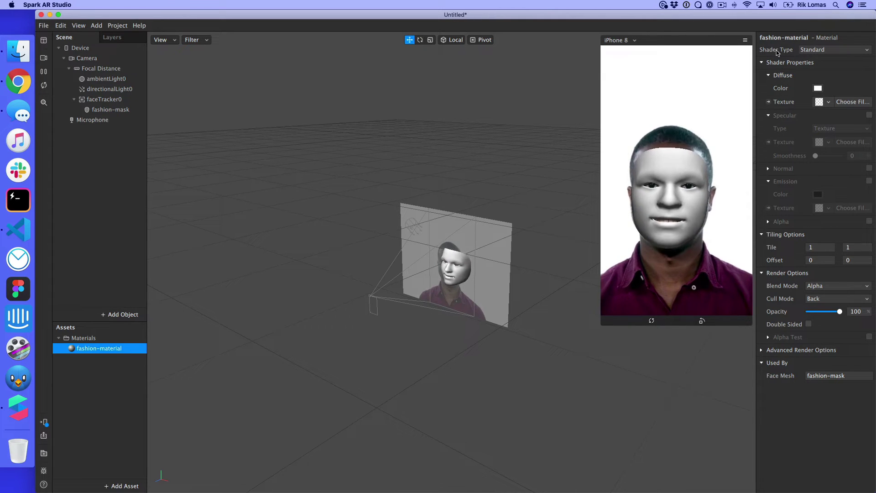
# Step: Change fashion-material's shader type to Flat and try a light blue diffuse color, discarding the color
pyautogui.click(815, 51)
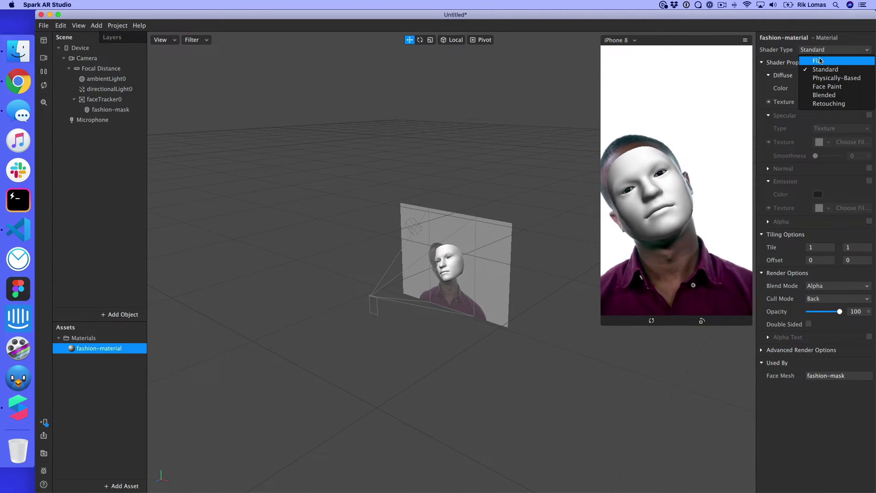
pyautogui.click(821, 61)
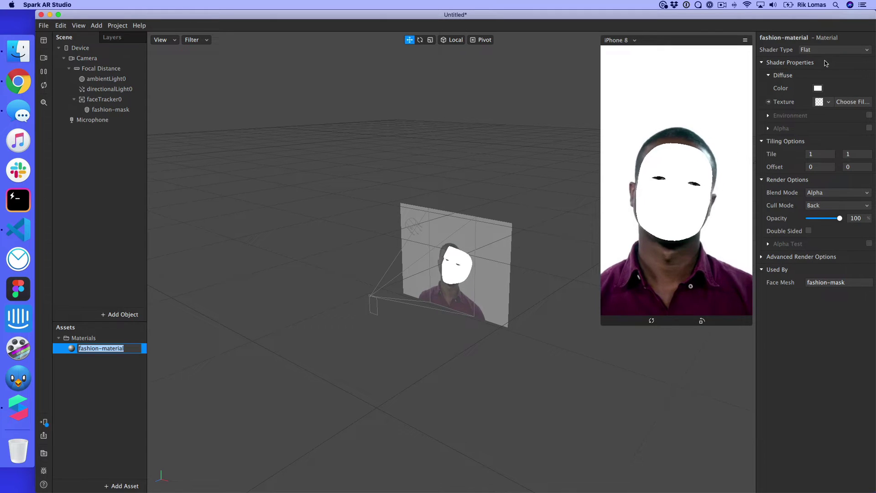
pyautogui.click(818, 88)
pyautogui.moveTo(785, 205); pyautogui.dragTo(764, 217)
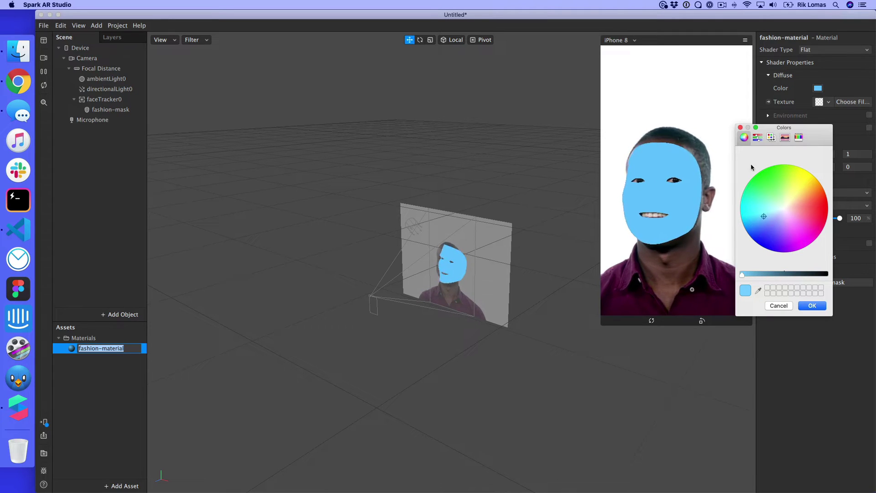
pyautogui.click(740, 127)
# Step: Try the Physically-Based shader type on fashion-material and change it to Face Paint
pyautogui.click(814, 51)
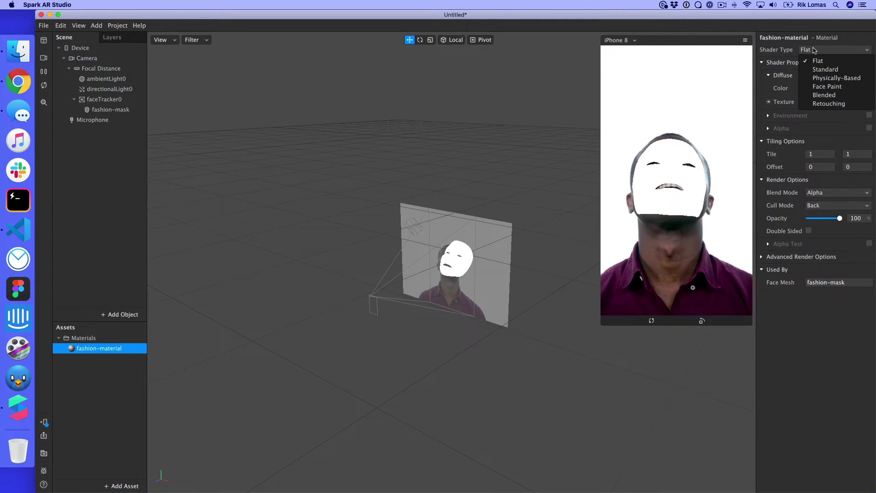
pyautogui.click(828, 80)
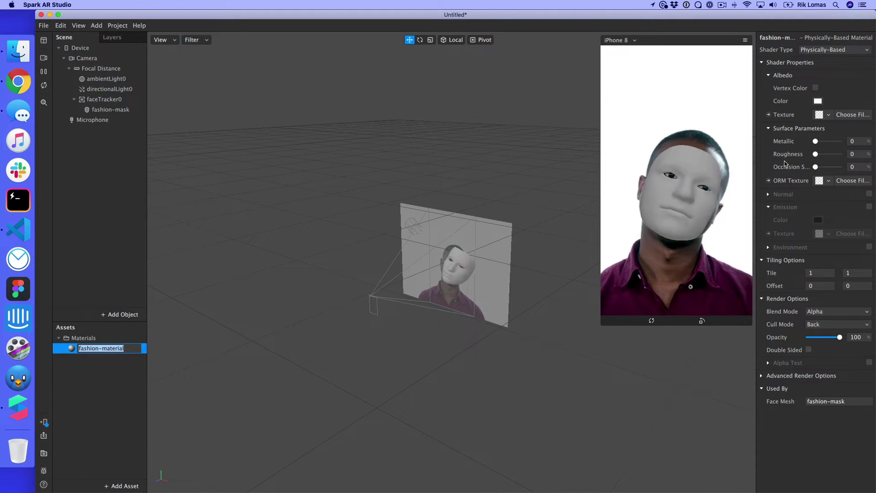
pyautogui.click(835, 50)
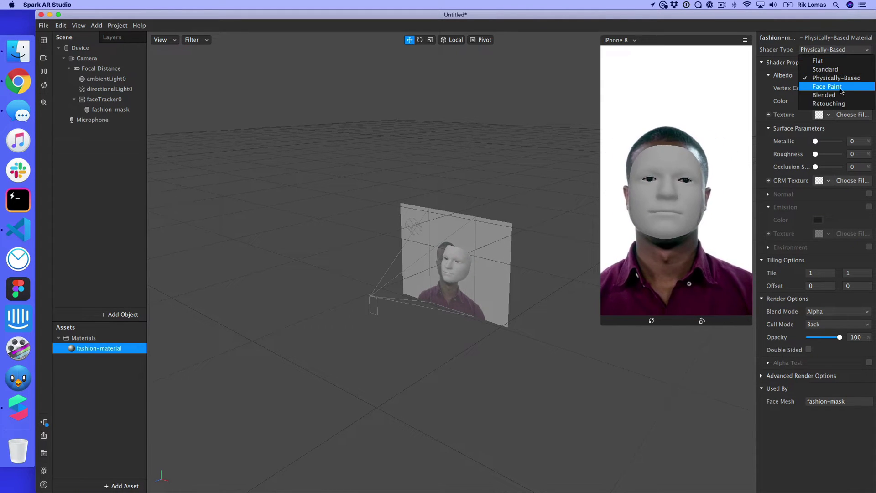
pyautogui.click(841, 87)
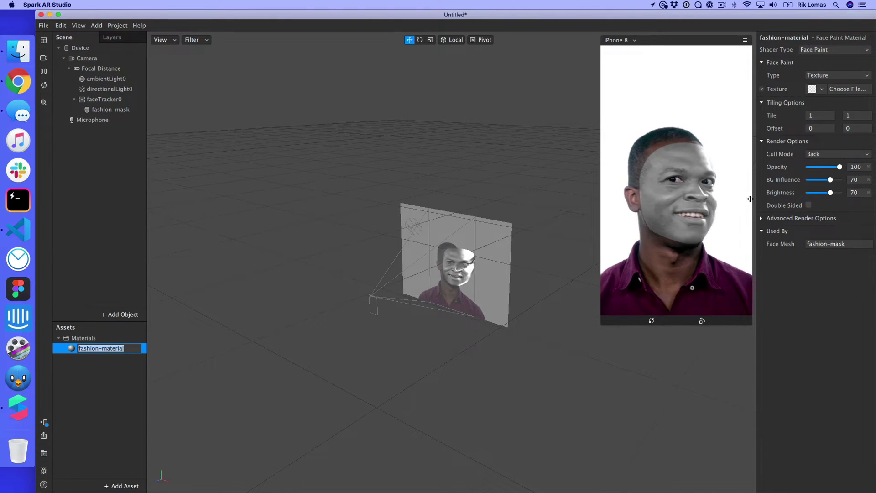
# Step: Try the Retouching shader type on fashion-material with skin smoothing at 36%, and change the shader type to Physically-Based
pyautogui.click(832, 51)
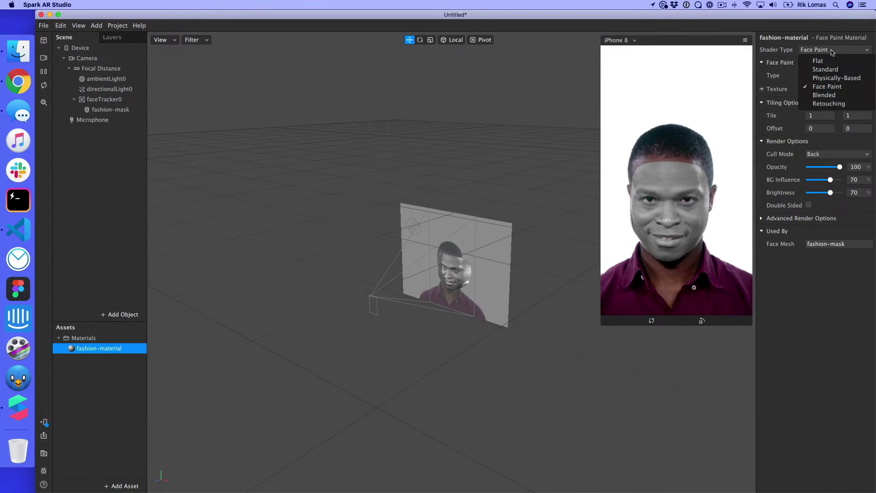
pyautogui.click(829, 103)
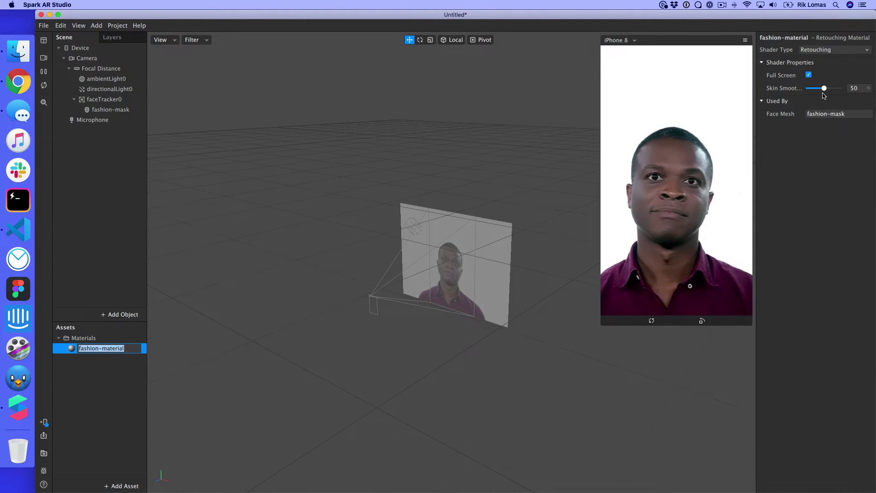
pyautogui.moveTo(824, 89)
pyautogui.mouseDown()
pyautogui.moveTo(846, 86)
pyautogui.moveTo(808, 88)
pyautogui.moveTo(844, 87)
pyautogui.moveTo(819, 90)
pyautogui.mouseUp()
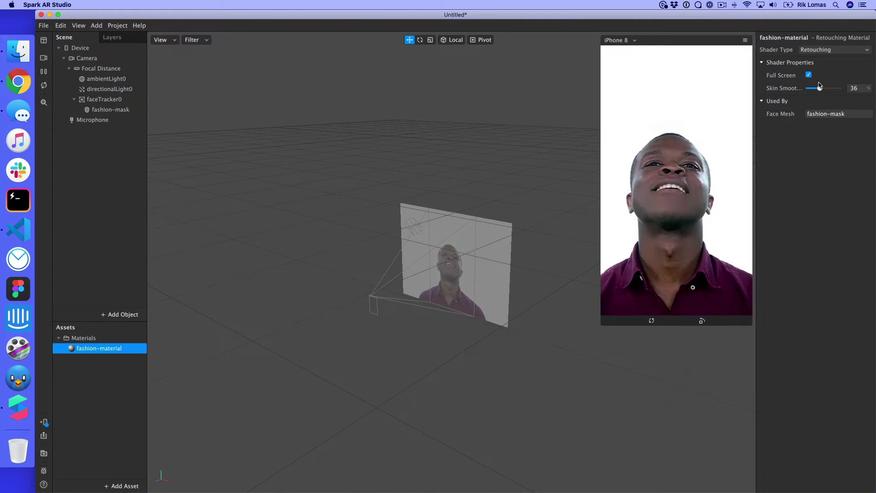
pyautogui.click(816, 51)
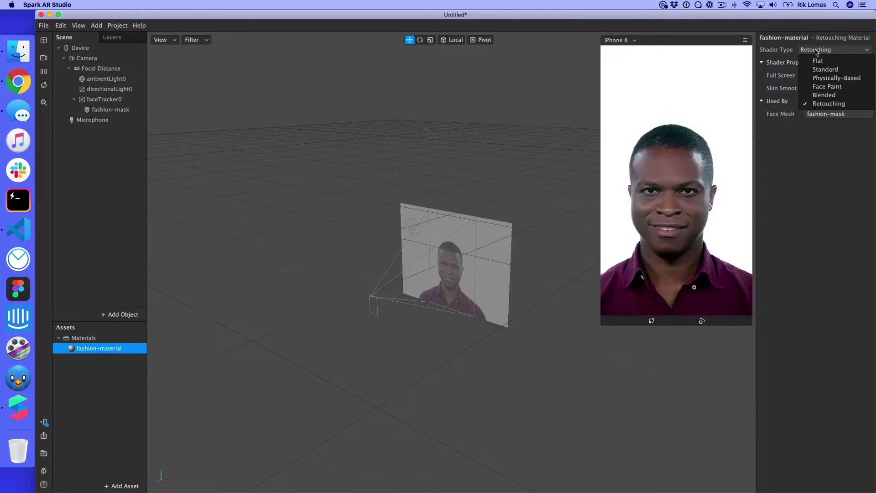
pyautogui.click(822, 79)
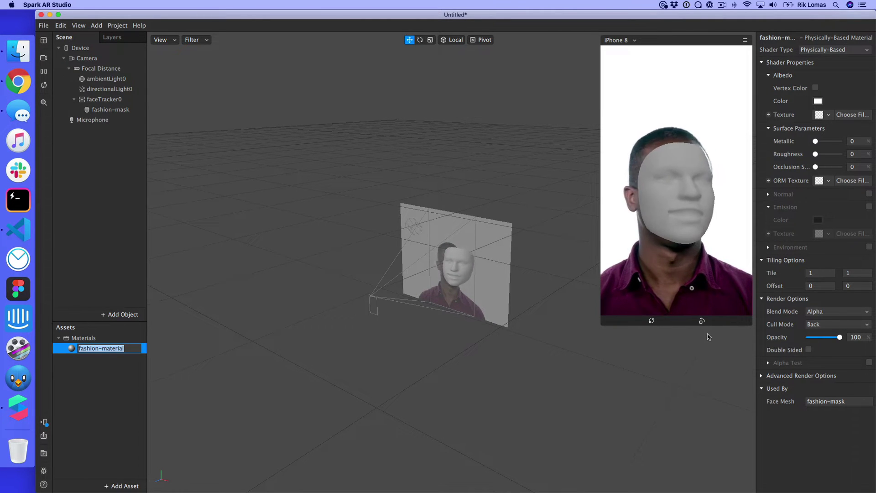
pyautogui.click(719, 353)
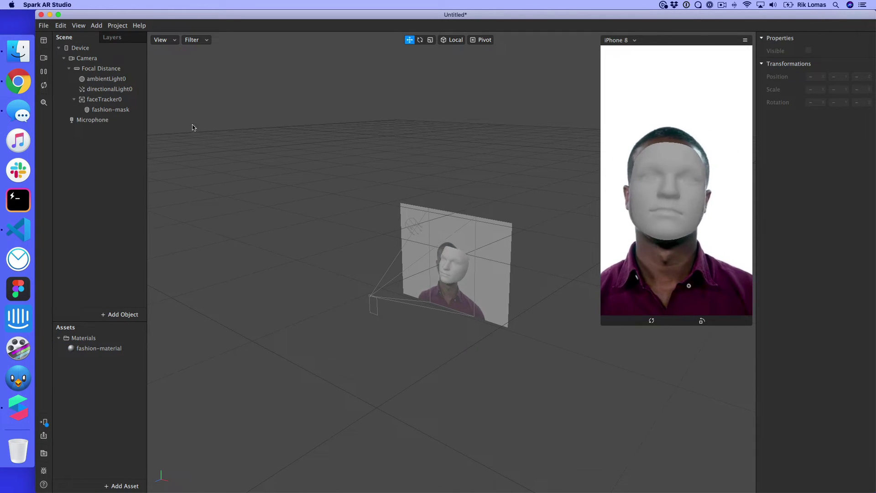
# Step: Enable the Eyes and Mouth options on the fashion-mask face mesh
pyautogui.click(108, 111)
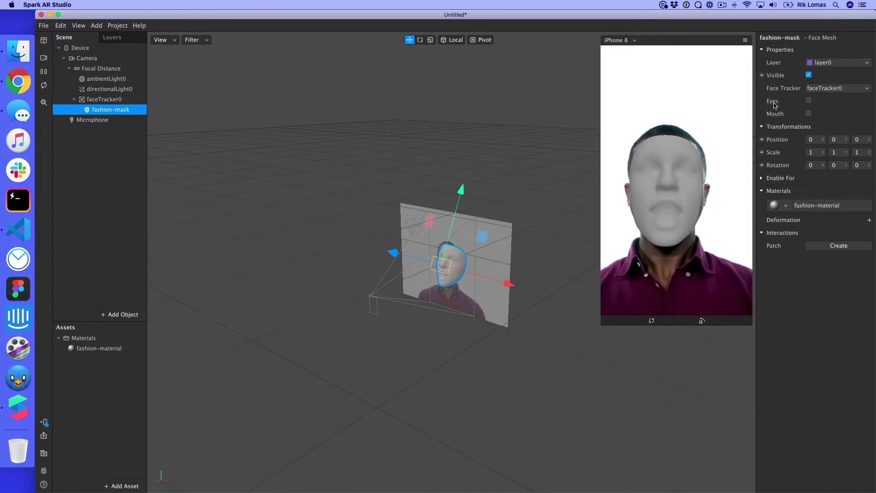
pyautogui.click(808, 102)
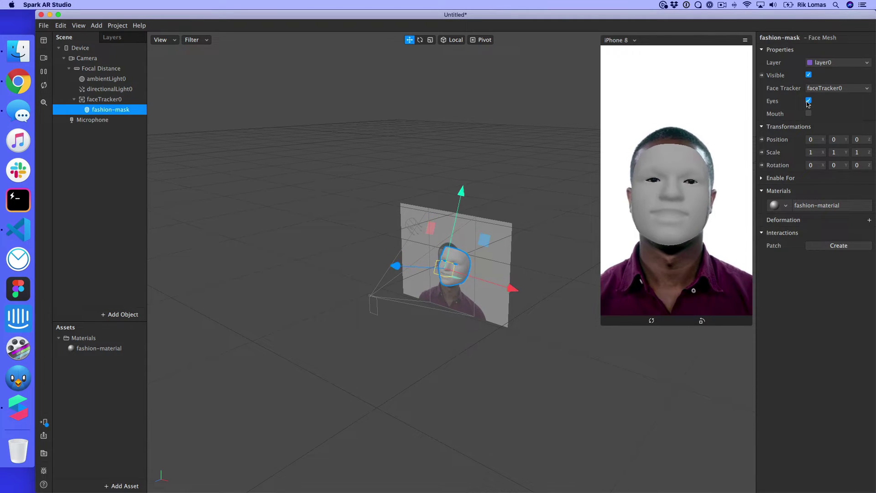
pyautogui.click(809, 113)
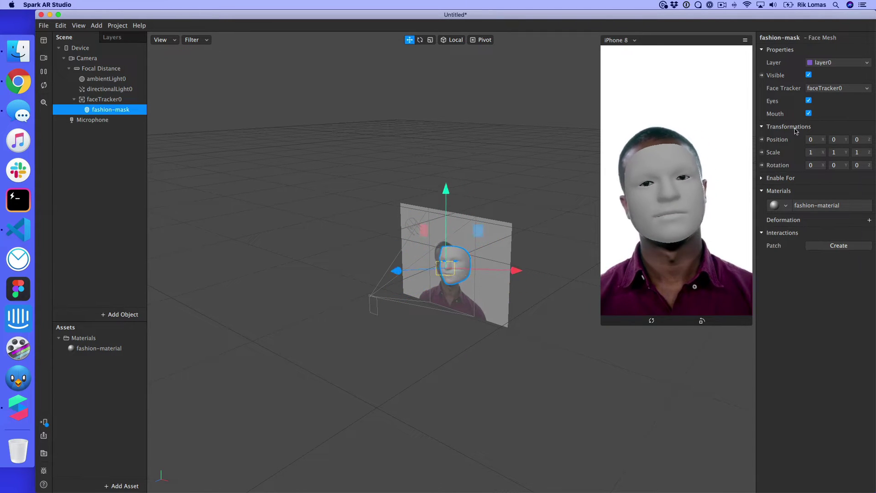
# Step: Set fashion-material's Metallic value to 100% and enable its Environment option
pyautogui.click(97, 348)
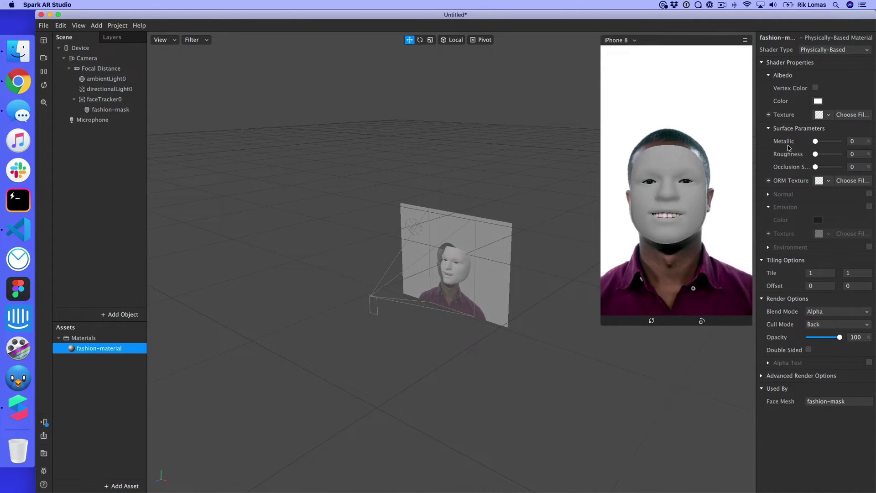
pyautogui.moveTo(817, 142); pyautogui.dragTo(842, 142)
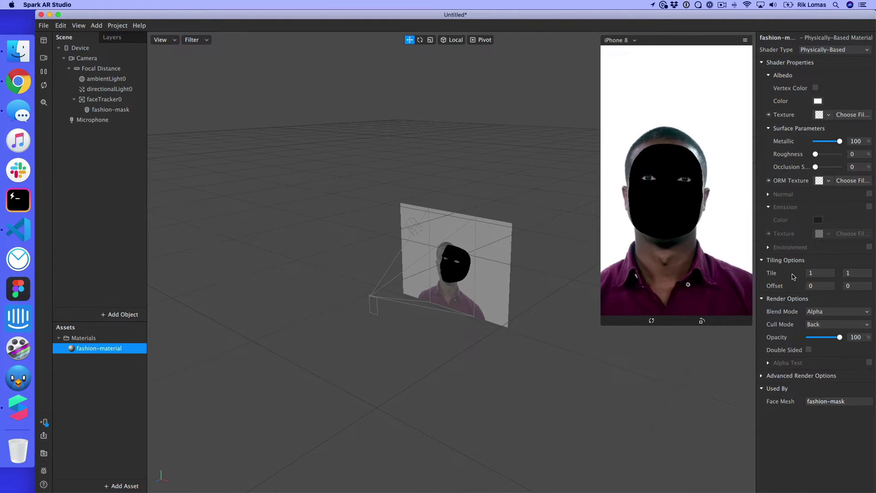
pyautogui.click(769, 248)
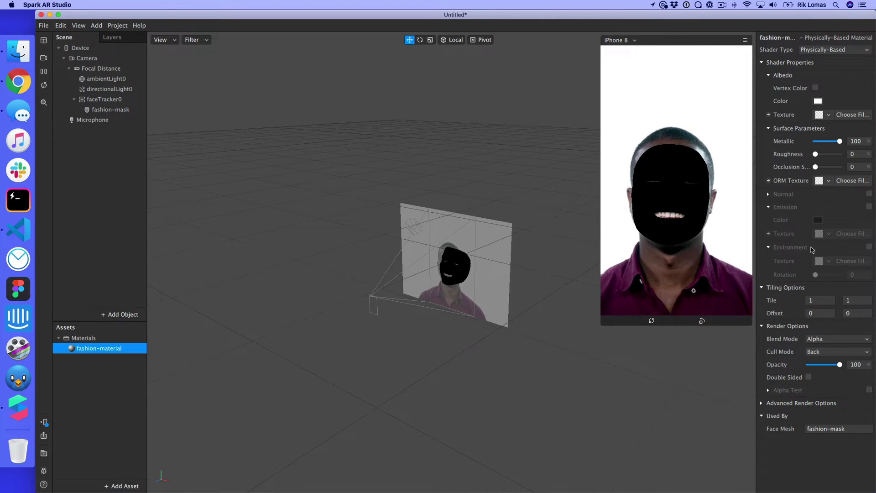
pyautogui.click(869, 247)
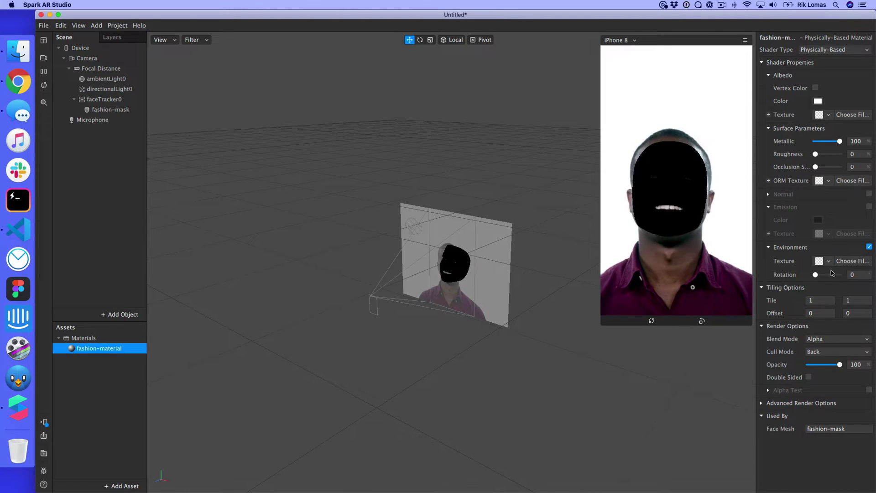
# Step: Add the Spruit Sunrise environment texture preset and use it as fashion-material's environment texture
pyautogui.click(829, 262)
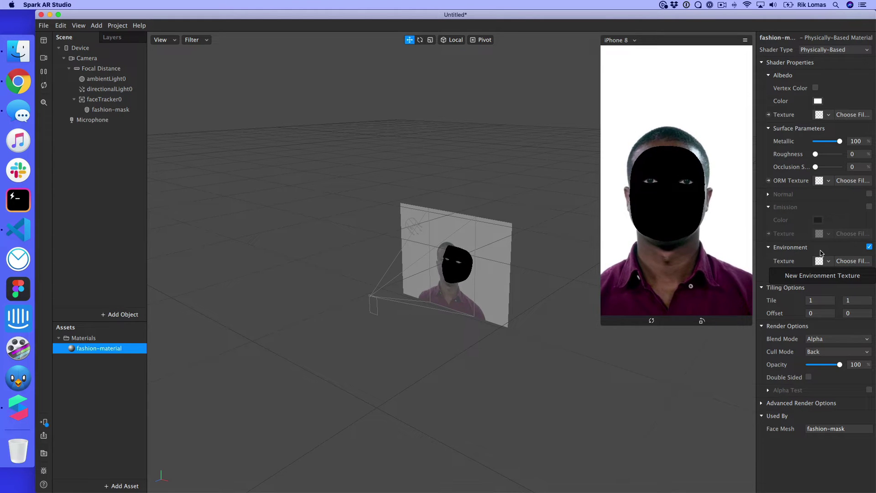
pyautogui.click(523, 184)
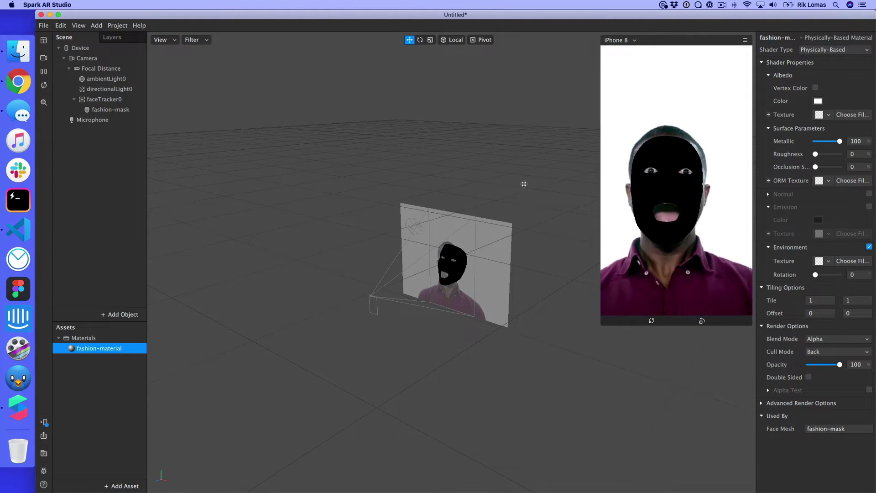
pyautogui.click(96, 25)
pyautogui.moveTo(132, 113)
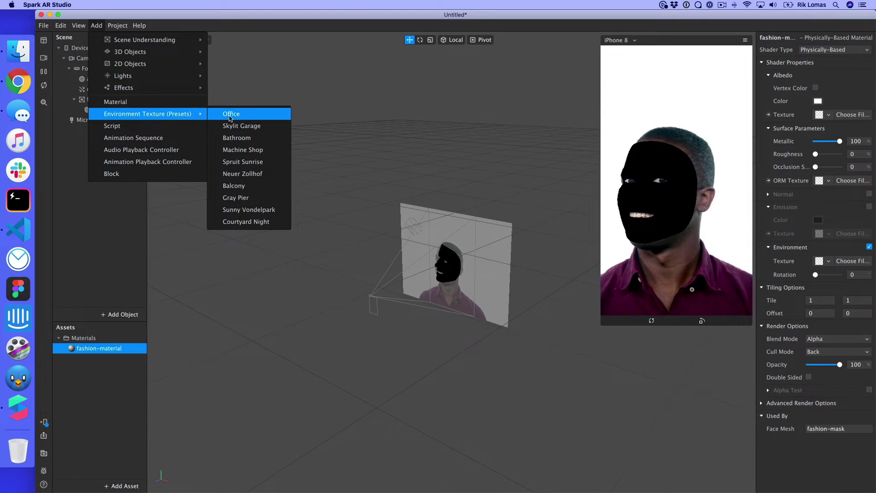
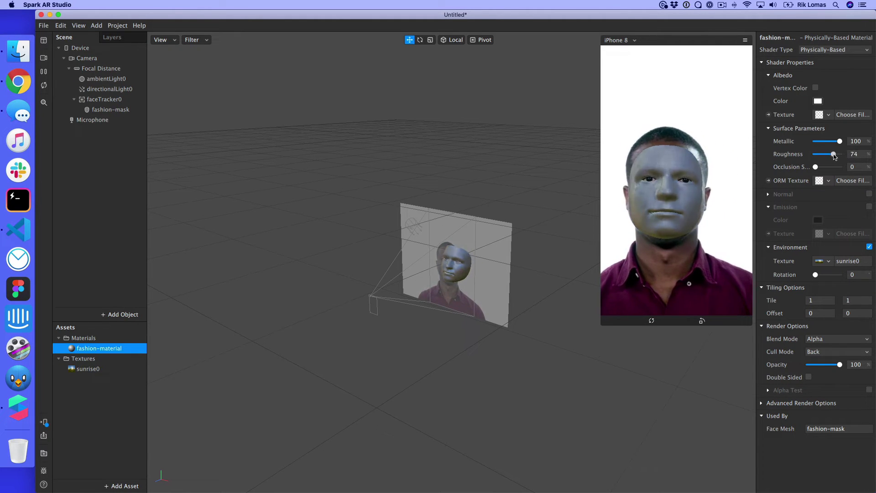
# Step: Try several Roughness values on fashion-material, ending on 30%, and keep Metallic at 100%
pyautogui.moveTo(830, 156); pyautogui.dragTo(825, 157)
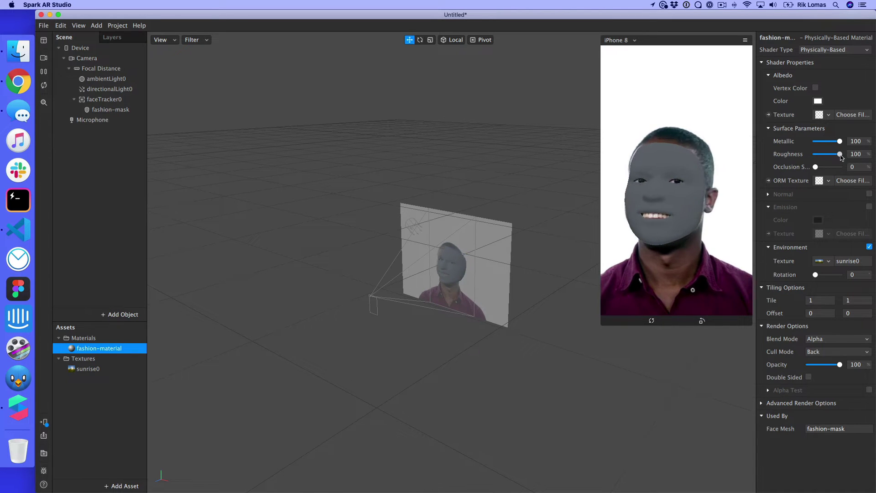
pyautogui.moveTo(837, 157); pyautogui.dragTo(833, 157)
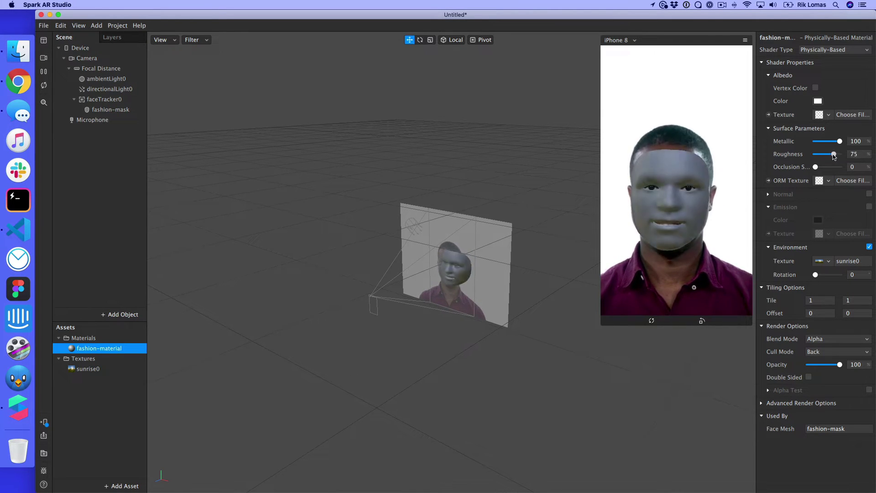
pyautogui.moveTo(812, 154); pyautogui.dragTo(823, 157)
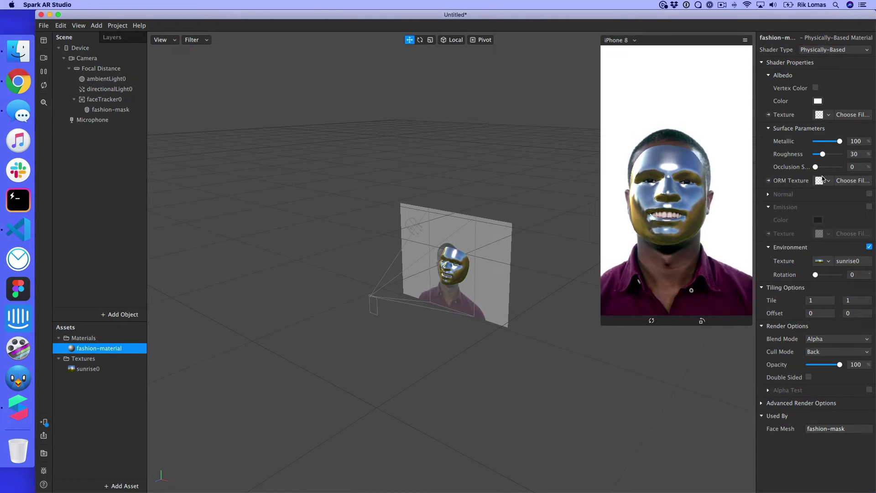
pyautogui.moveTo(831, 143)
pyautogui.mouseDown()
pyautogui.moveTo(818, 142)
pyautogui.moveTo(840, 143)
pyautogui.mouseUp()
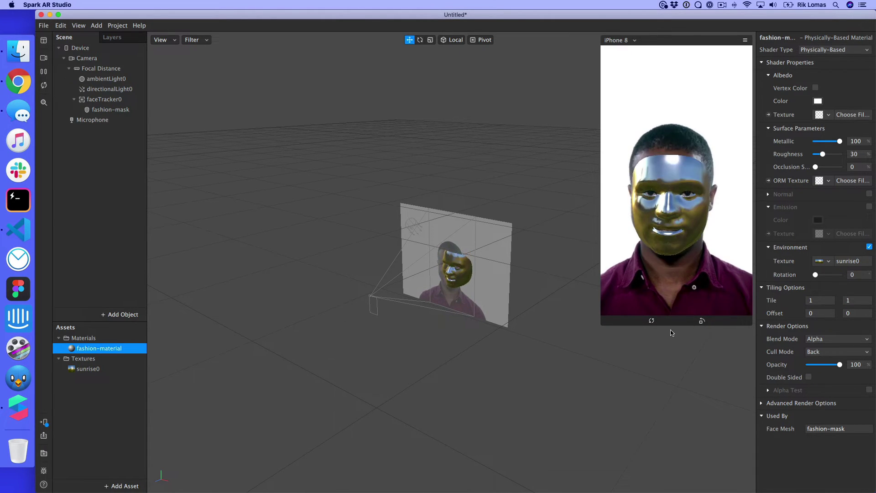
# Step: Set fashion-material's Blend Mode to Add and inspect the mask up close in the scene
pyautogui.click(825, 341)
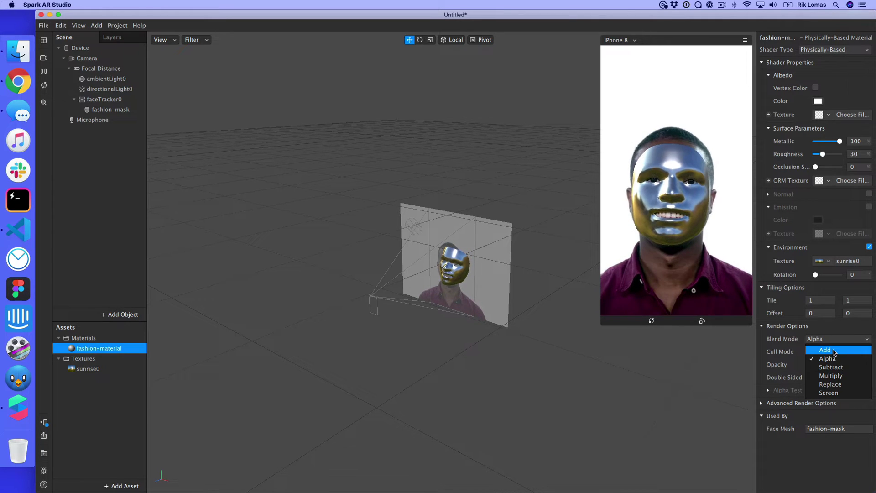
pyautogui.click(834, 350)
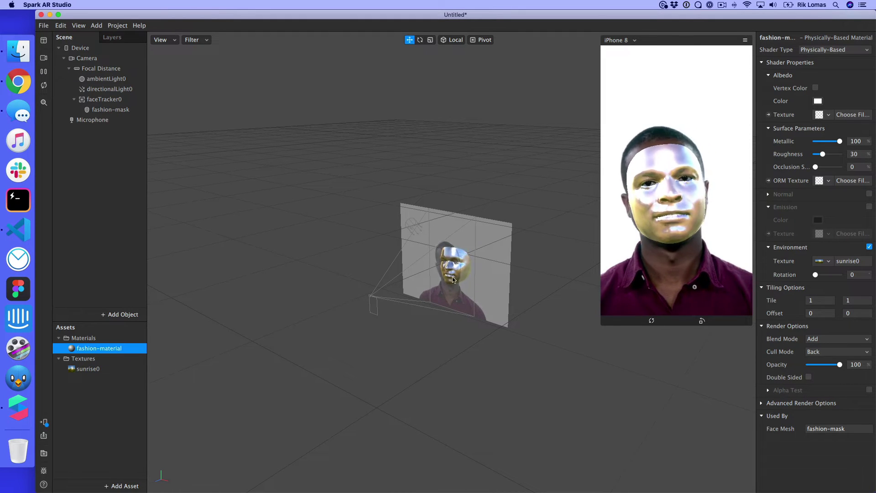
pyautogui.scroll(3, 473, 310)
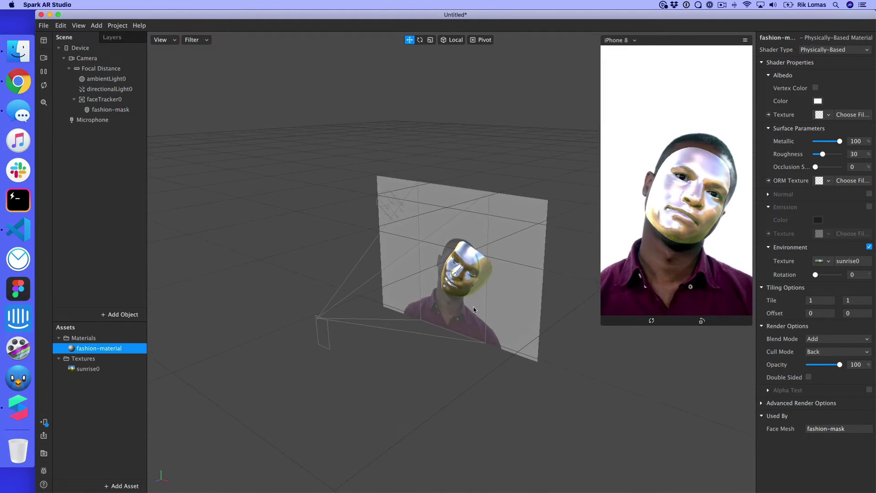
pyautogui.scroll(5, 473, 306)
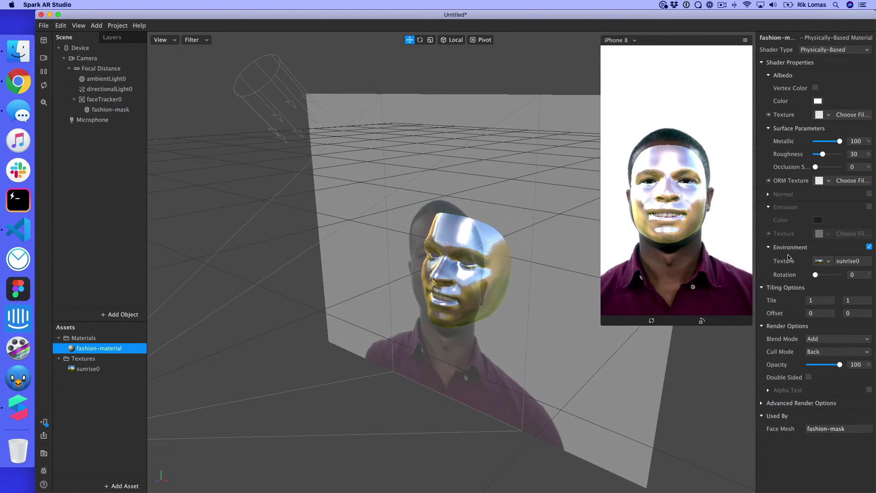
# Step: Turn off fashion-material's Environment option and set its opacity to 95%
pyautogui.click(869, 247)
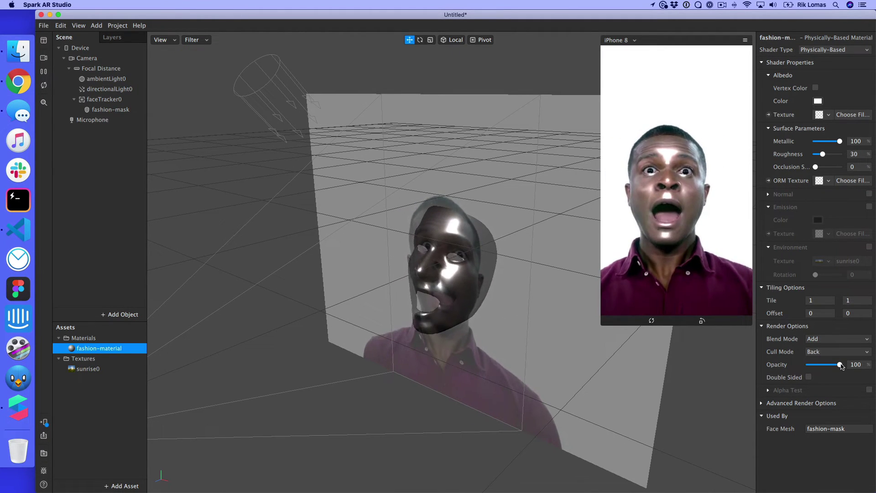
pyautogui.moveTo(840, 365)
pyautogui.mouseDown()
pyautogui.moveTo(825, 367)
pyautogui.moveTo(832, 367)
pyautogui.mouseUp()
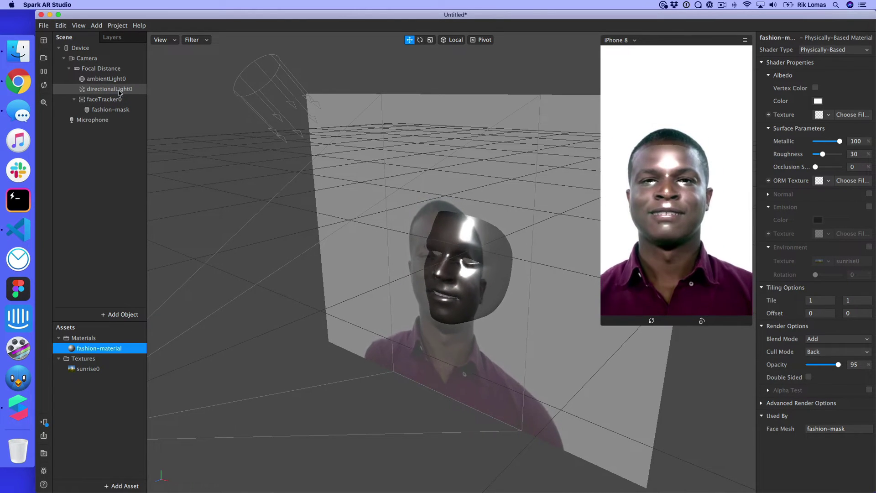
# Step: Try other intensities on ambientLight0, ending on 20%, and set directionalLight0's intensity to 30%
pyautogui.click(106, 79)
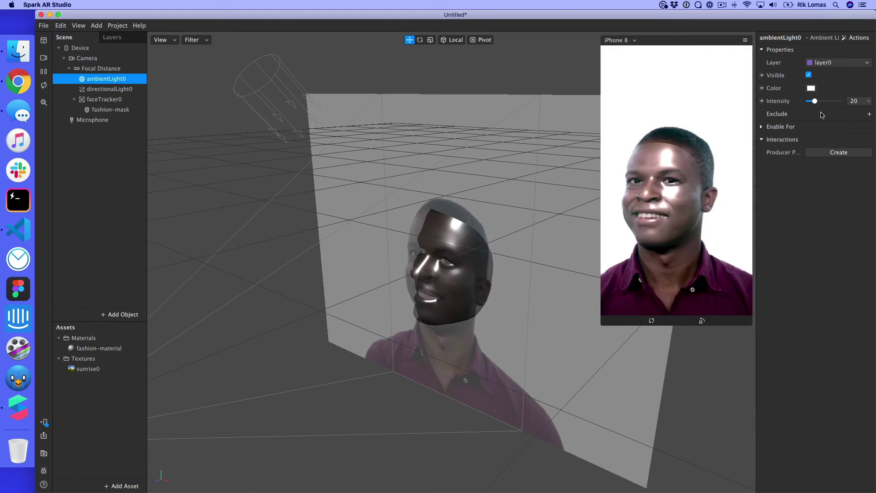
pyautogui.moveTo(816, 102)
pyautogui.mouseDown()
pyautogui.moveTo(844, 101)
pyautogui.moveTo(811, 103)
pyautogui.mouseUp()
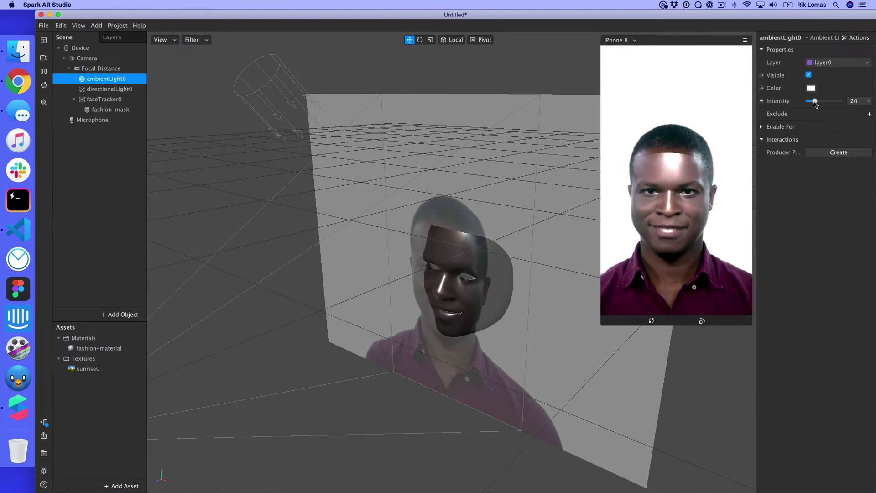
pyautogui.click(110, 89)
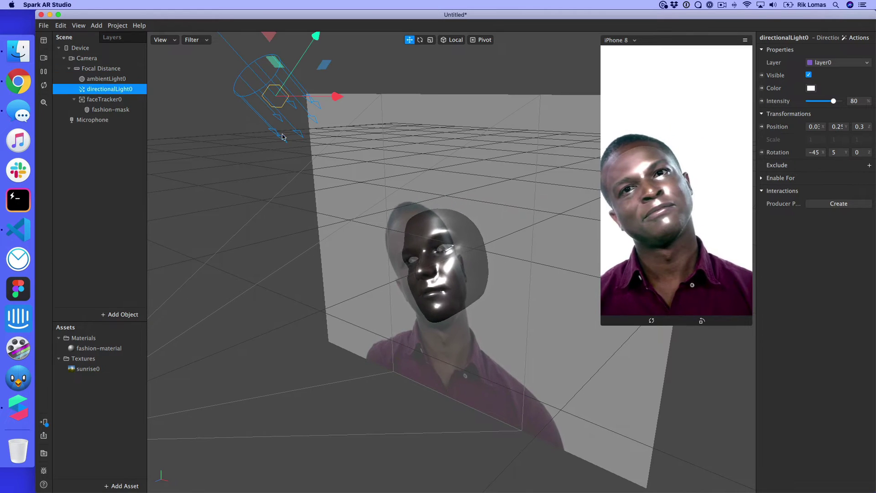
pyautogui.scroll(-3, 365, 192)
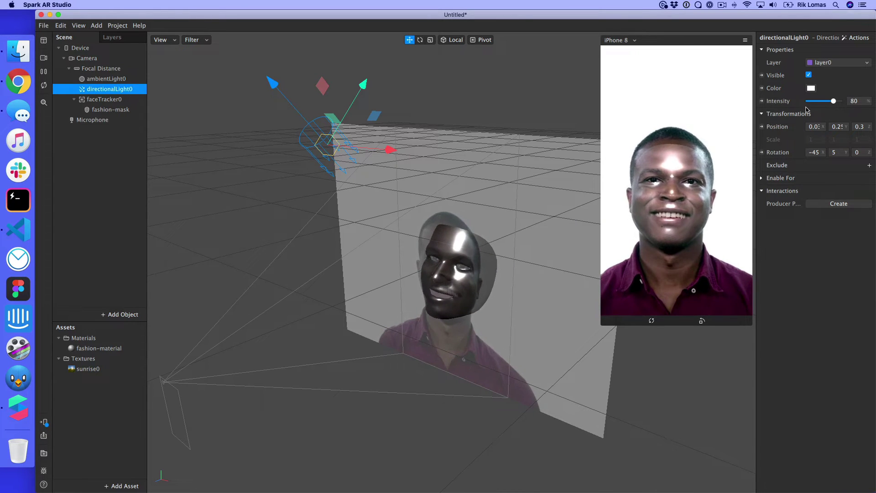
pyautogui.moveTo(815, 104); pyautogui.dragTo(804, 103)
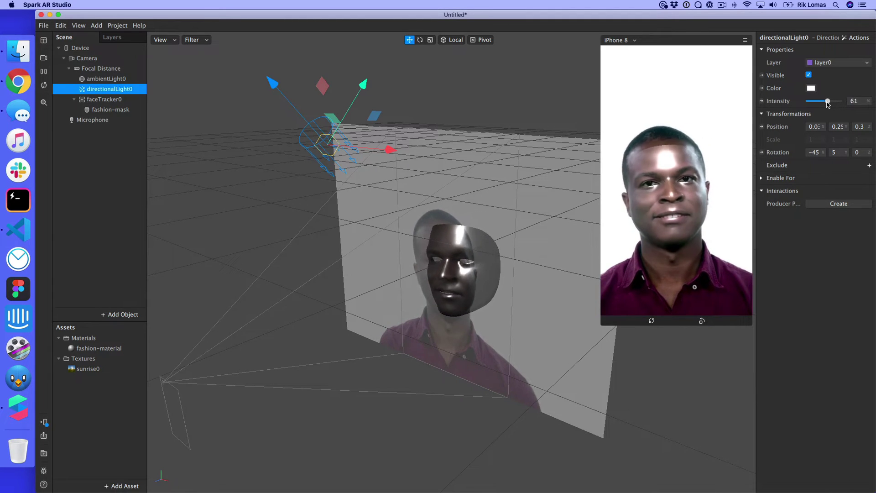
pyautogui.moveTo(829, 104); pyautogui.dragTo(824, 105)
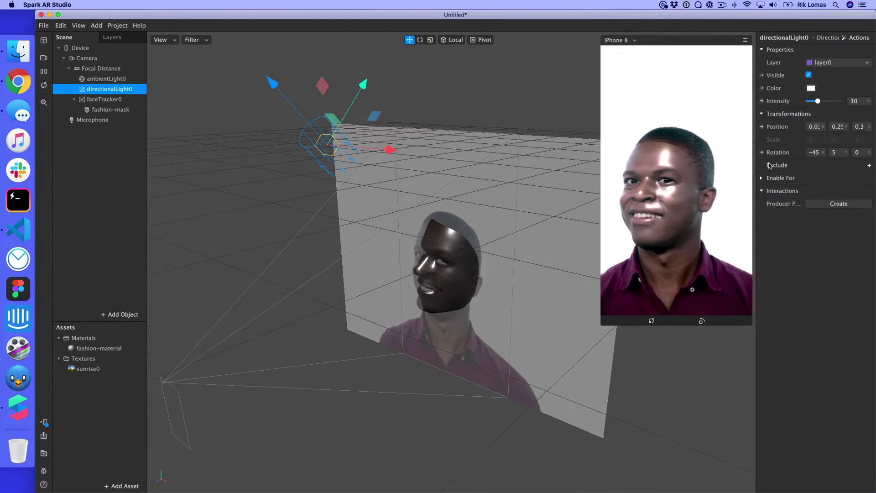
# Step: Add a second directional light under Focal Distance
pyautogui.rightClick(111, 69)
pyautogui.moveTo(122, 74)
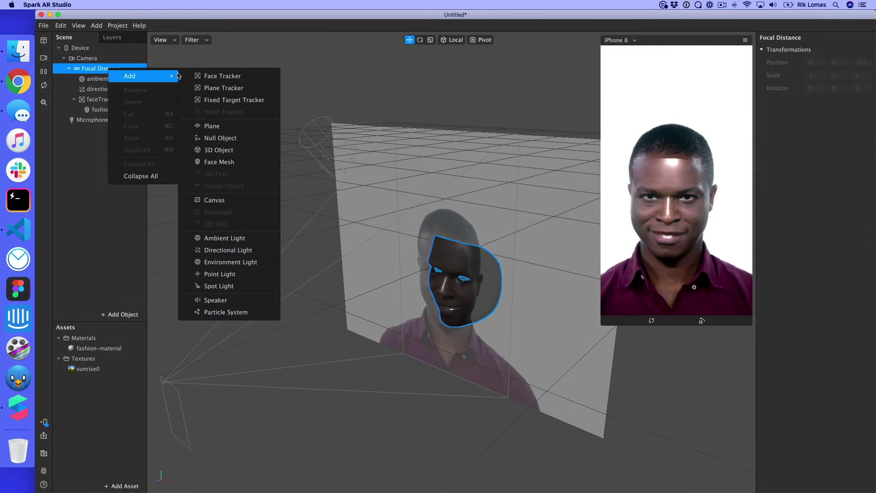
pyautogui.click(222, 251)
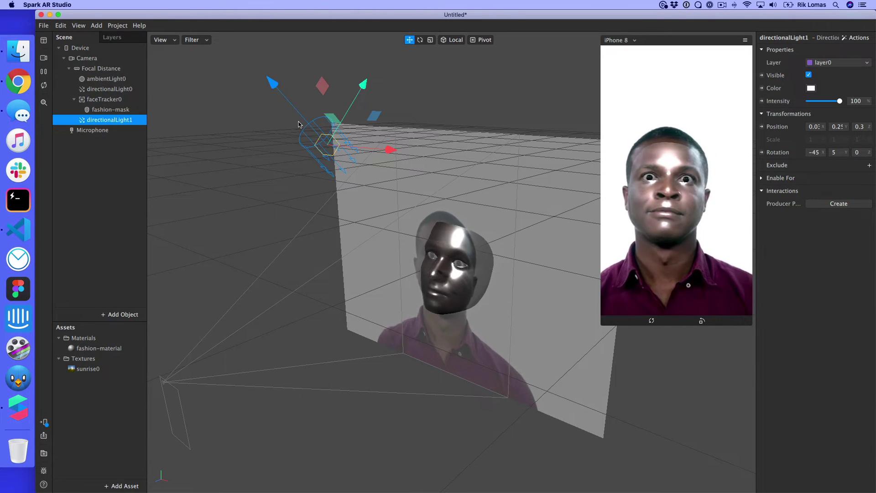
# Step: Move directionalLight1 above faceTracker0 in the scene hierarchy, and set its X position to -0.1
pyautogui.moveTo(85, 122); pyautogui.dragTo(104, 94)
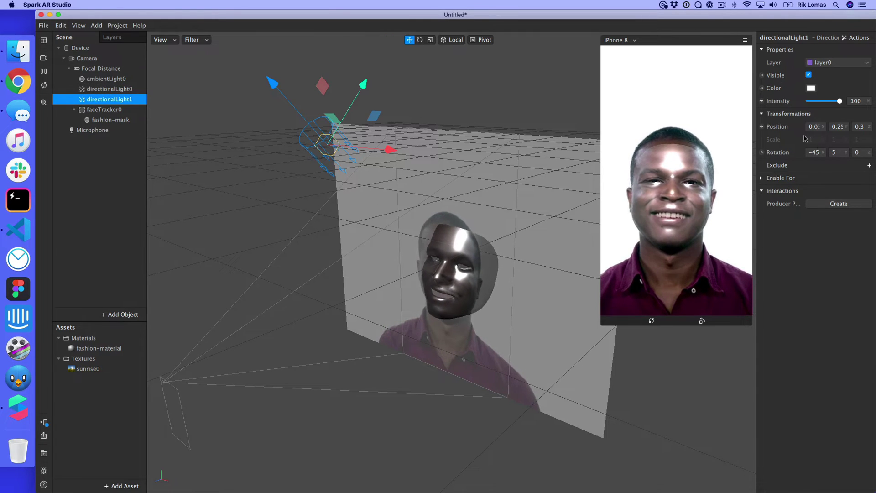
pyautogui.moveTo(756, 134); pyautogui.dragTo(688, 132)
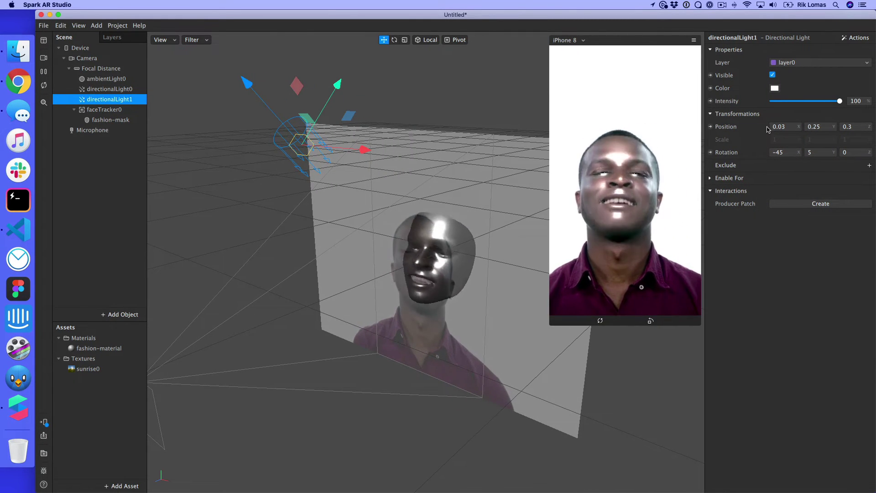
pyautogui.click(787, 128)
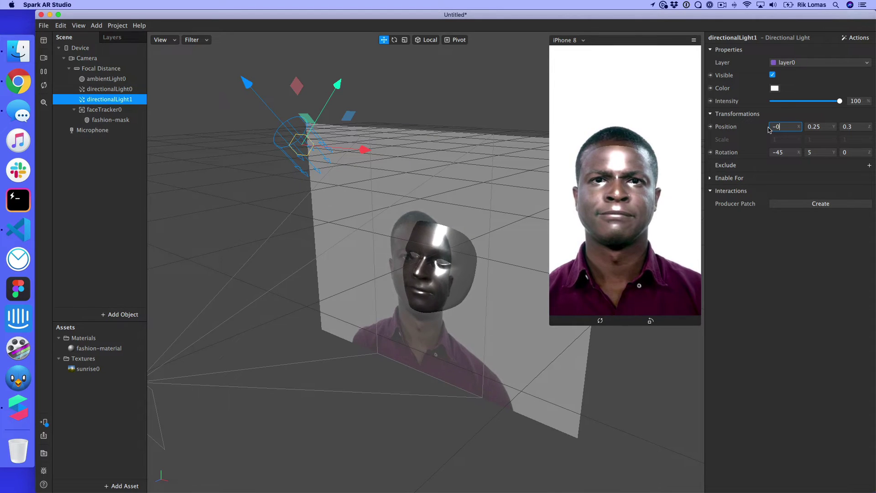
pyautogui.write('-0.')
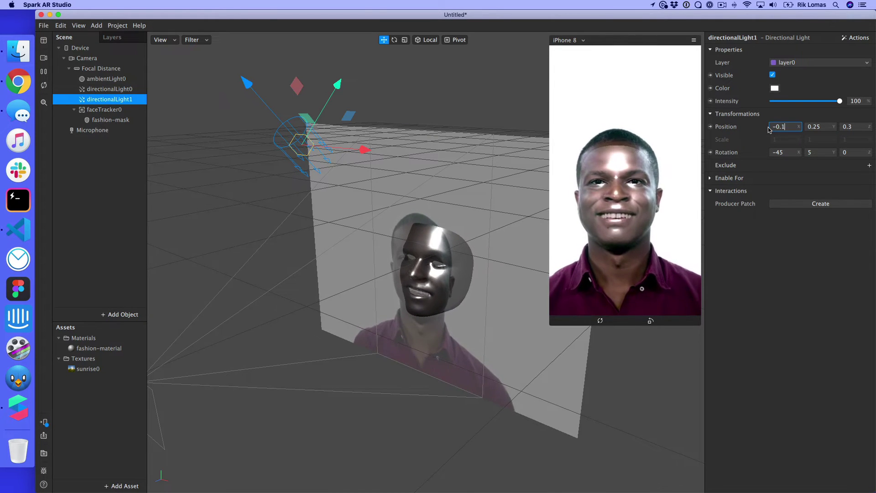
pyautogui.write('1')
pyautogui.press('Return')
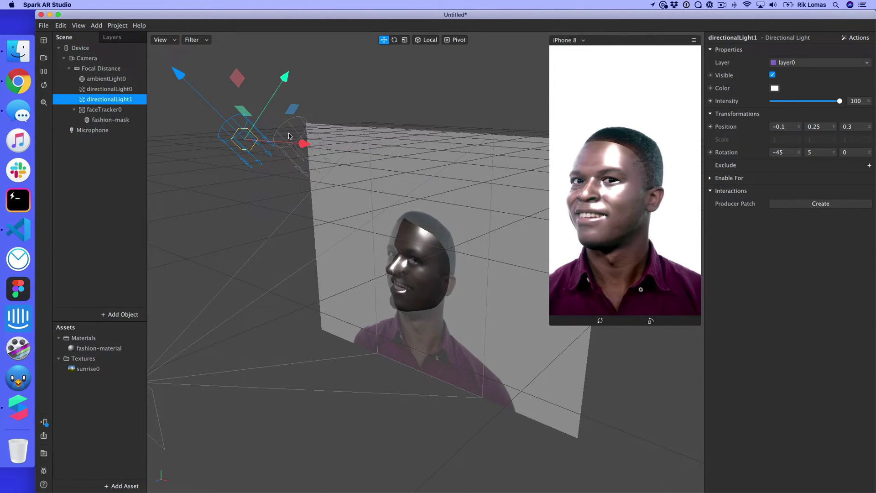
pyautogui.scroll(-5, 288, 136)
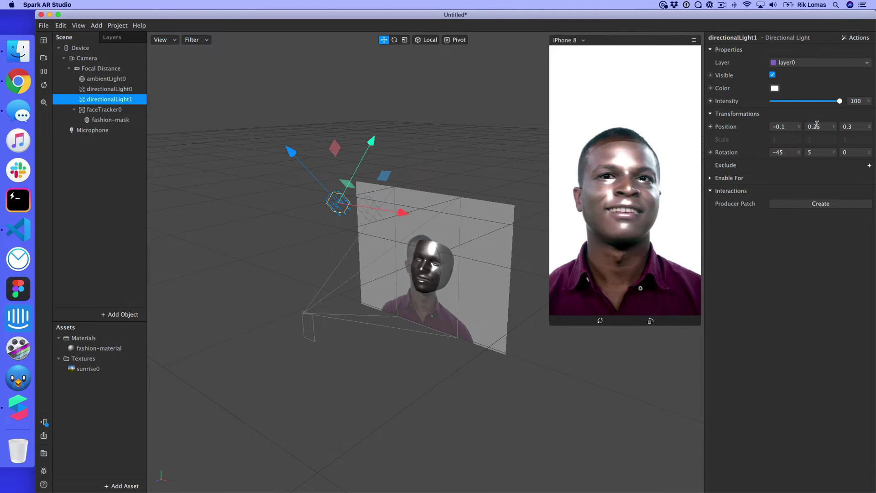
# Step: Change directionalLight1's color to magenta and set its intensity to 30%
pyautogui.click(775, 88)
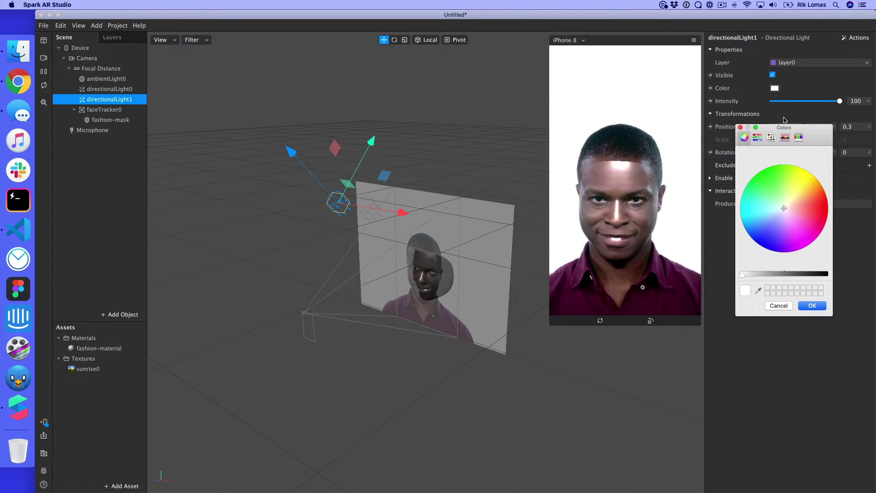
pyautogui.moveTo(791, 217); pyautogui.dragTo(821, 255)
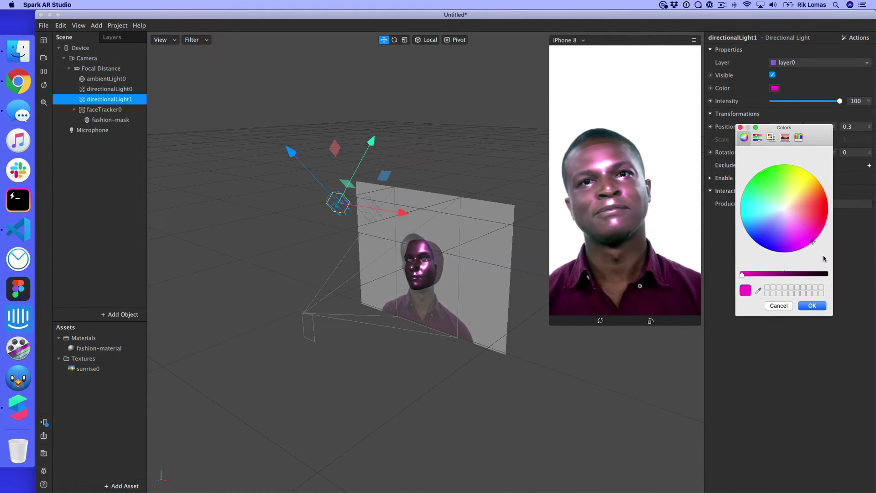
pyautogui.click(823, 308)
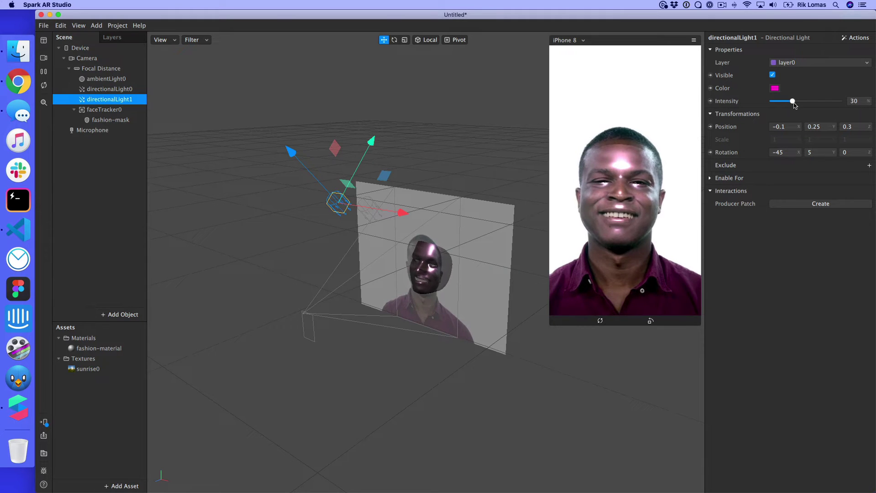
# Step: Set directionalLight1's X position to -0.2
pyautogui.click(787, 128)
pyautogui.write('-0.2')
pyautogui.press('Return')
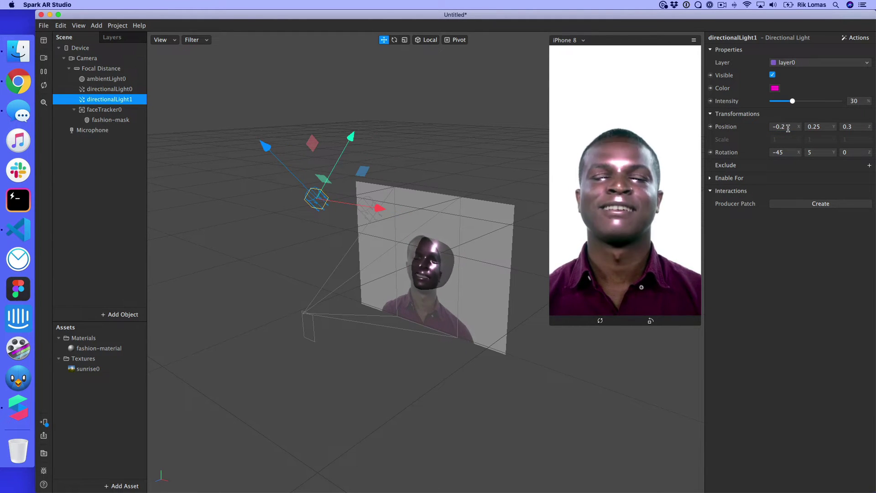
pyautogui.click(817, 127)
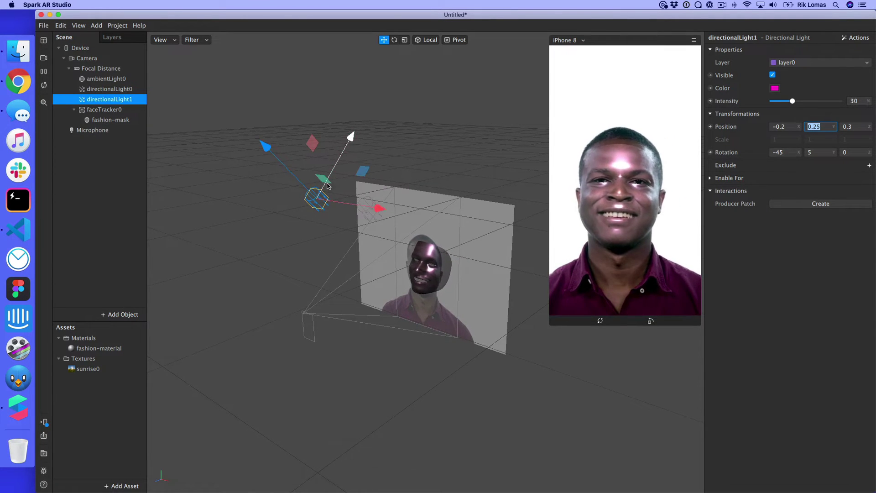
# Step: Try a Y rotation of 45 on directionalLight1, ending on -45
pyautogui.click(823, 153)
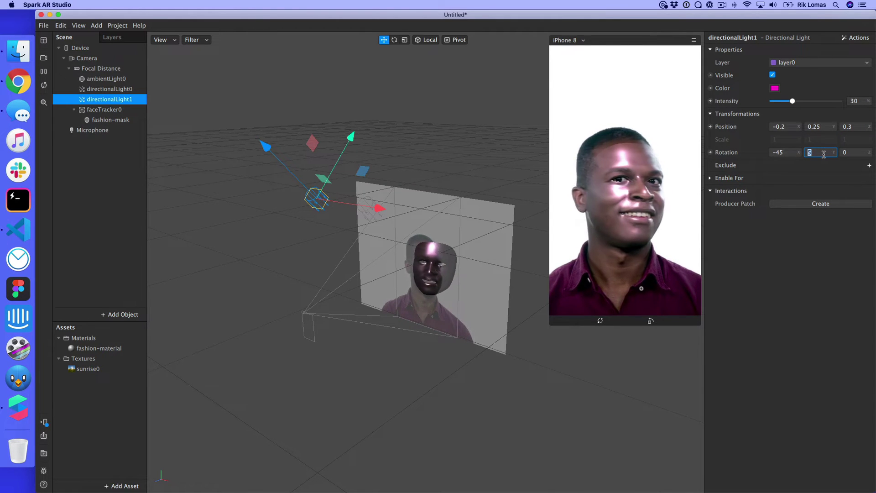
pyautogui.write('45')
pyautogui.press('Return')
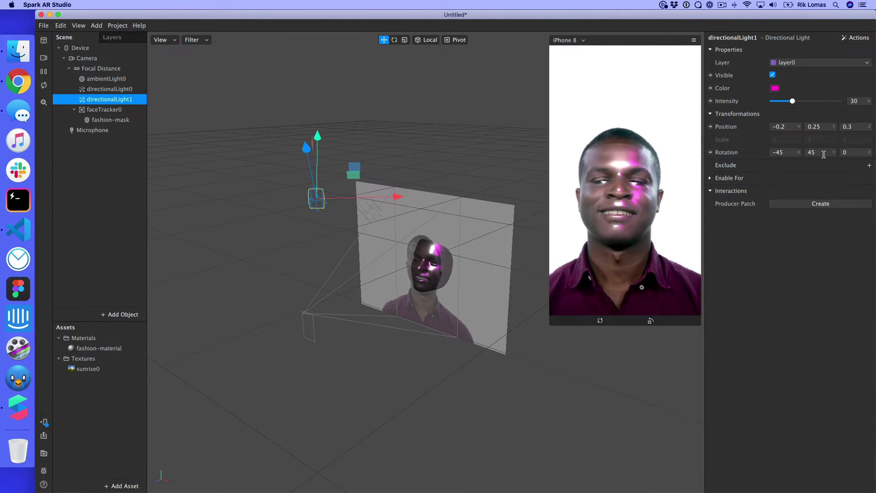
pyautogui.press('BackSpace')
pyautogui.press('BackSpace')
pyautogui.write('-45')
pyautogui.press('Return')
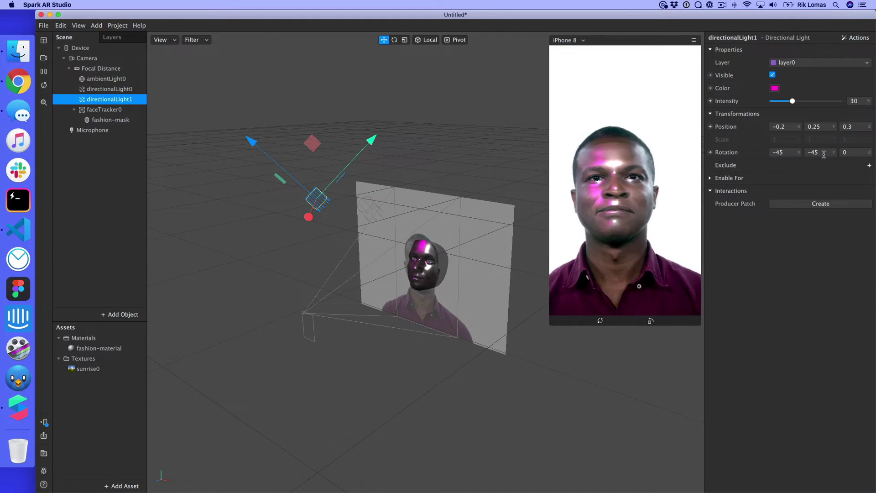
# Step: Add a third directional light and place it directly under Focal Distance, between ambientLight0 and the existing directionalLight0
pyautogui.rightClick(136, 102)
pyautogui.moveTo(147, 108)
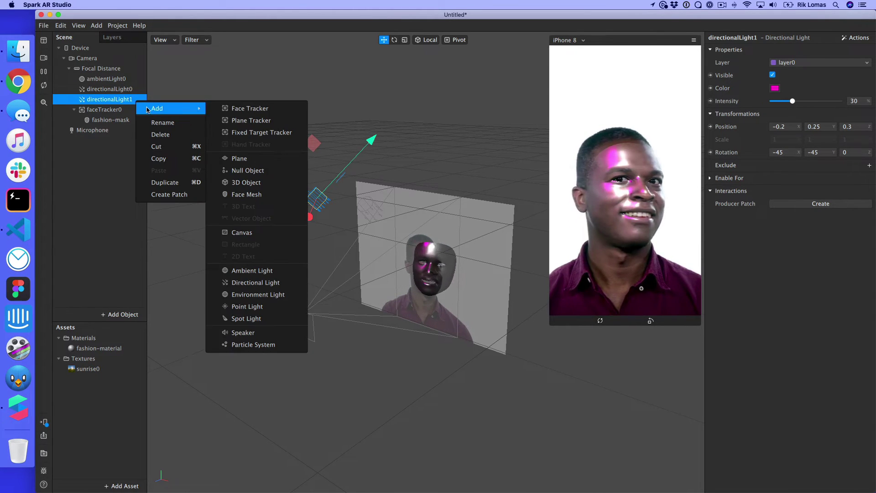
pyautogui.click(253, 282)
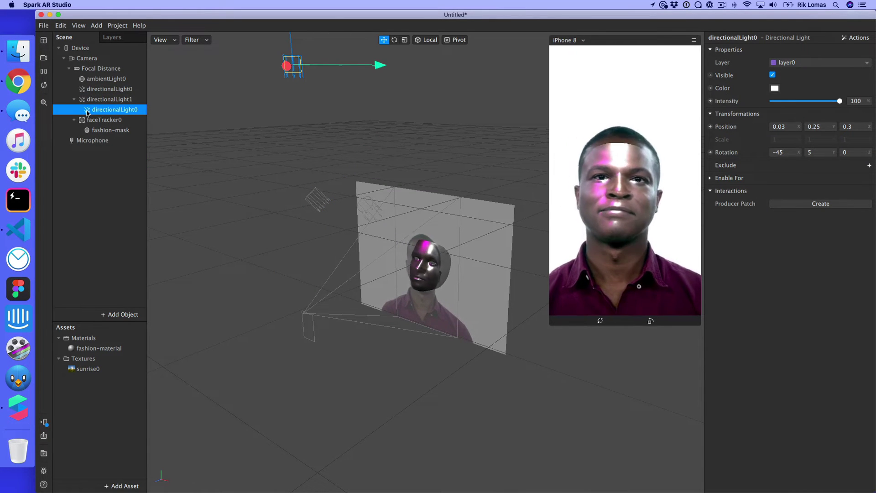
pyautogui.moveTo(92, 112); pyautogui.dragTo(82, 88)
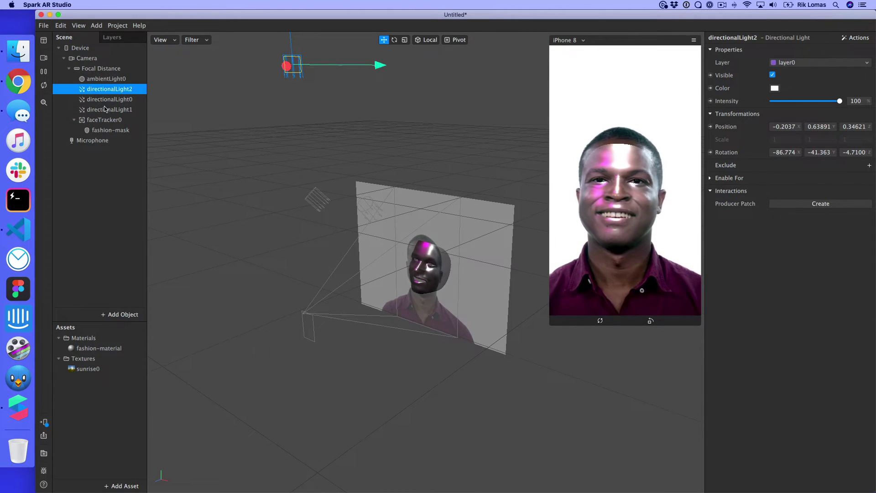
# Step: Position directionalLight2 at X 0.2, Y 0.25 and Z 0.3, using directionalLight1's position as reference
pyautogui.click(784, 126)
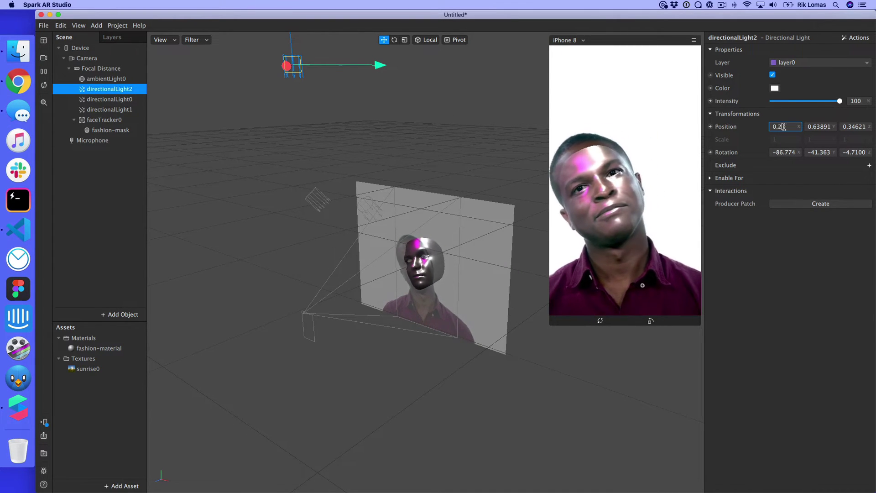
pyautogui.press('Return')
pyautogui.click(821, 126)
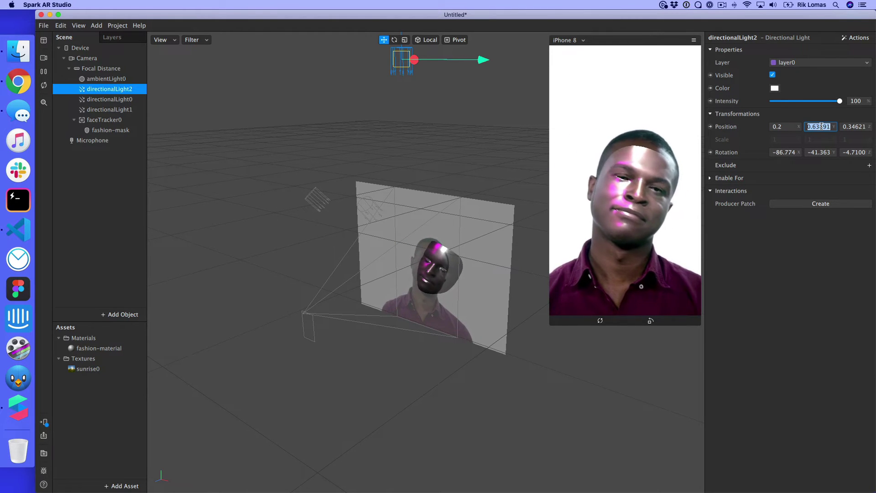
pyautogui.click(102, 110)
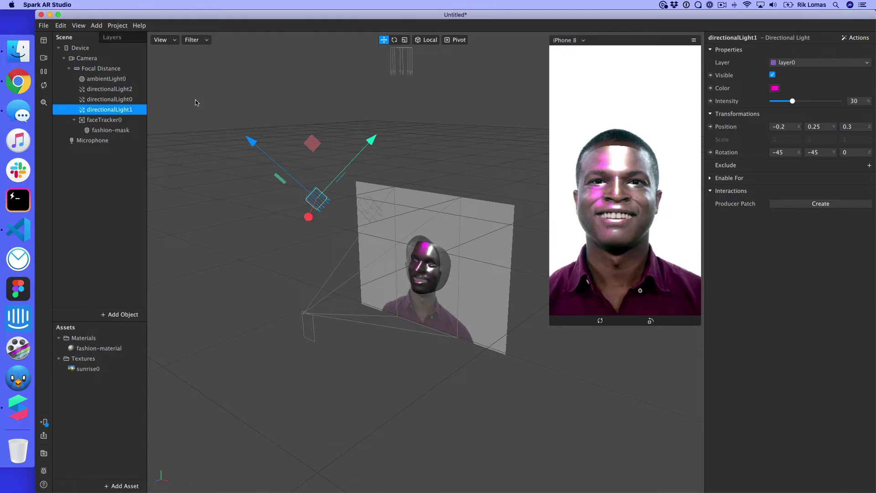
pyautogui.click(109, 89)
pyautogui.click(809, 126)
pyautogui.write('0.')
pyautogui.press('Tab')
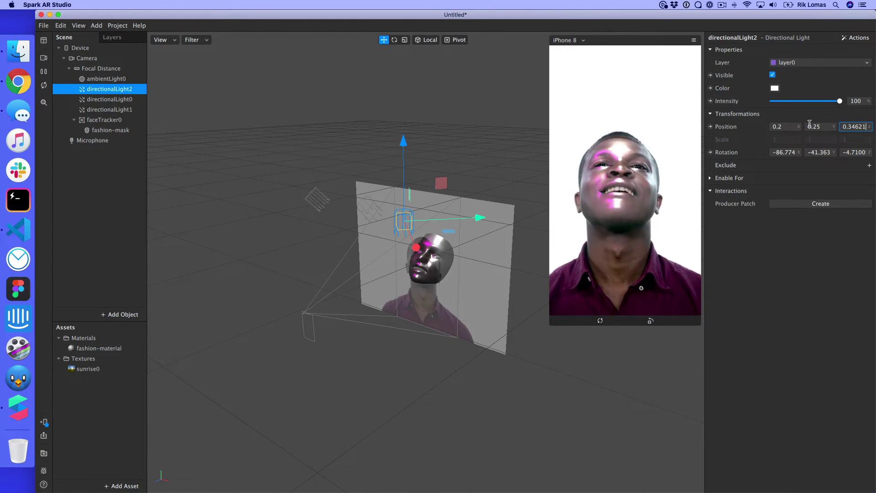
pyautogui.write('0.34')
pyautogui.press('BackSpace')
pyautogui.press('Return')
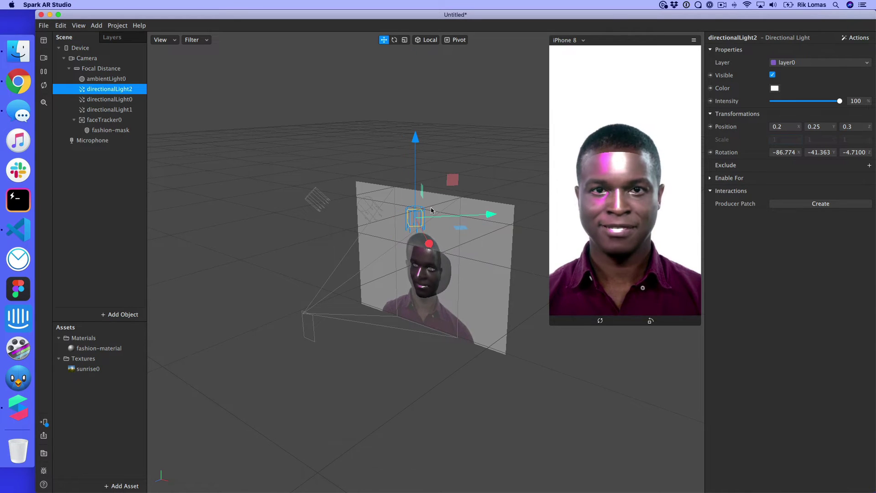
# Step: Set directionalLight2's X and Y rotation to 0
pyautogui.doubleClick(793, 151)
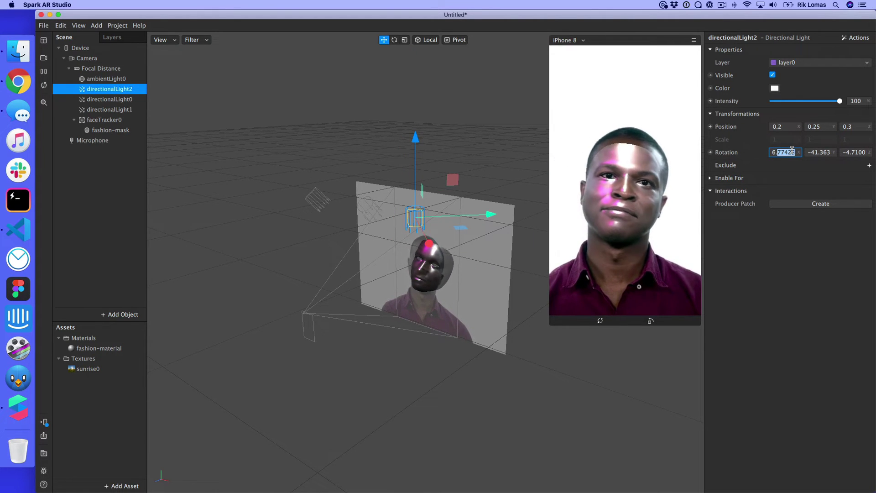
pyautogui.write('0')
pyautogui.press('Tab')
pyautogui.write('0')
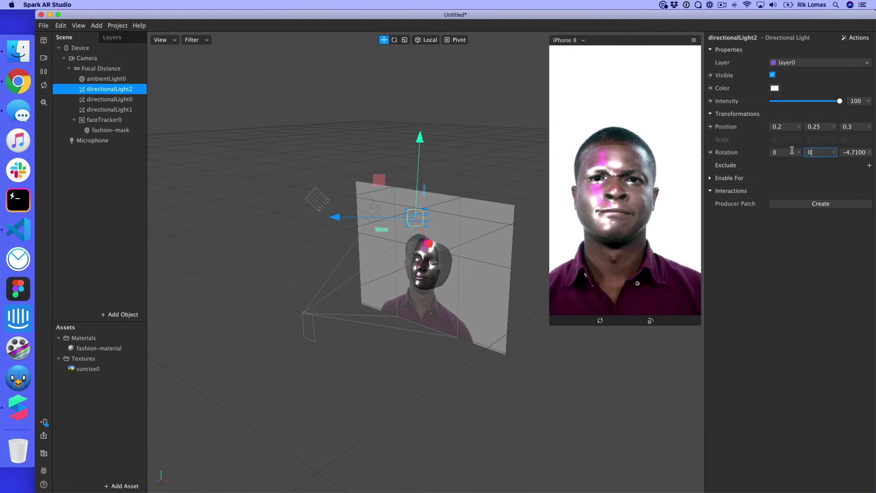
pyautogui.press('Tab')
pyautogui.press('Home')
pyautogui.write('-')
pyautogui.press('Return')
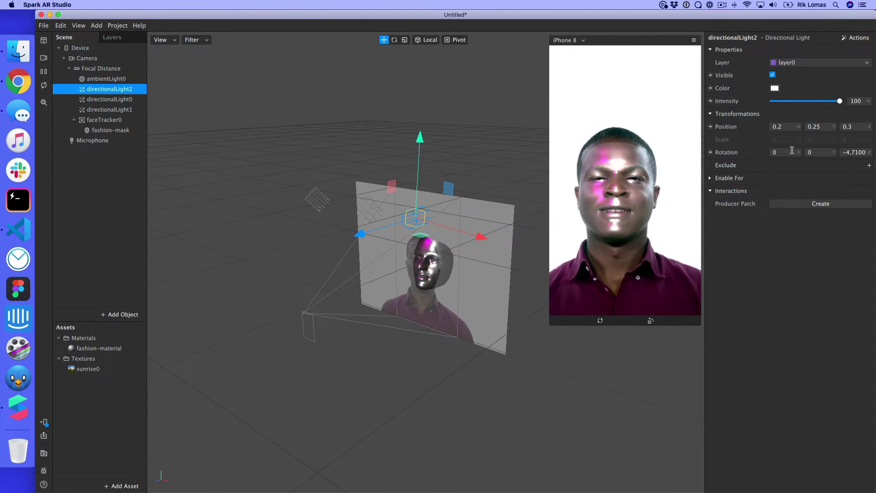
# Step: Check directionalLight1's rotation and set directionalLight2's rotation to X -45, Y 45 and Z 0
pyautogui.click(107, 110)
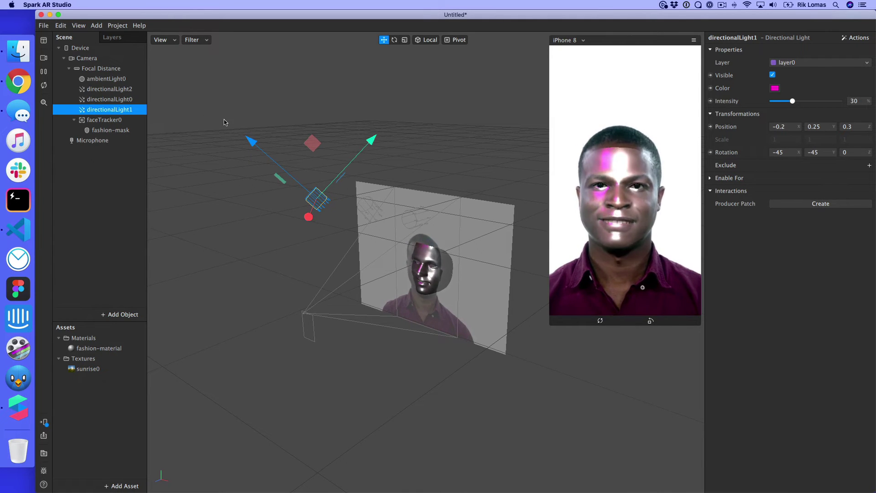
pyautogui.click(115, 90)
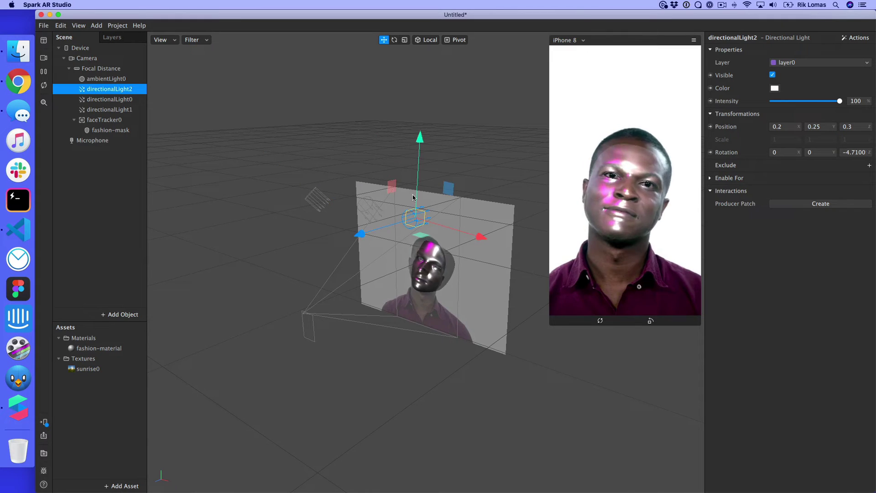
pyautogui.click(854, 152)
pyautogui.write('0')
pyautogui.click(791, 151)
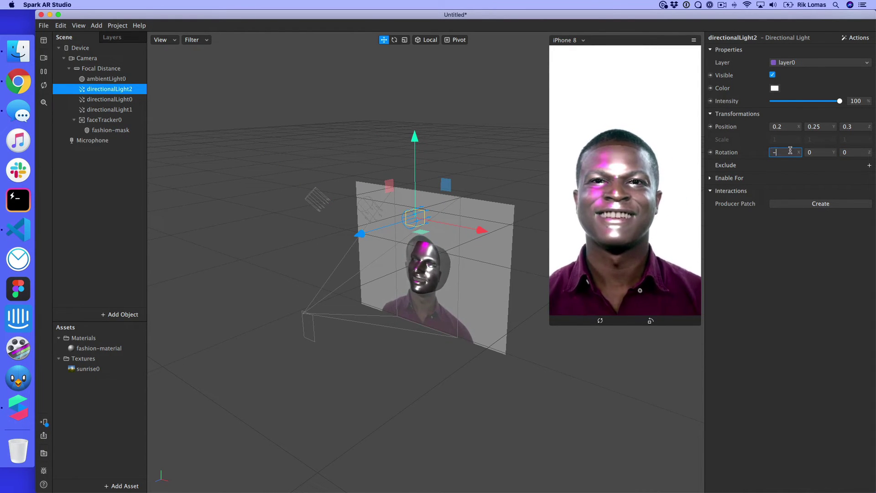
pyautogui.press('Tab')
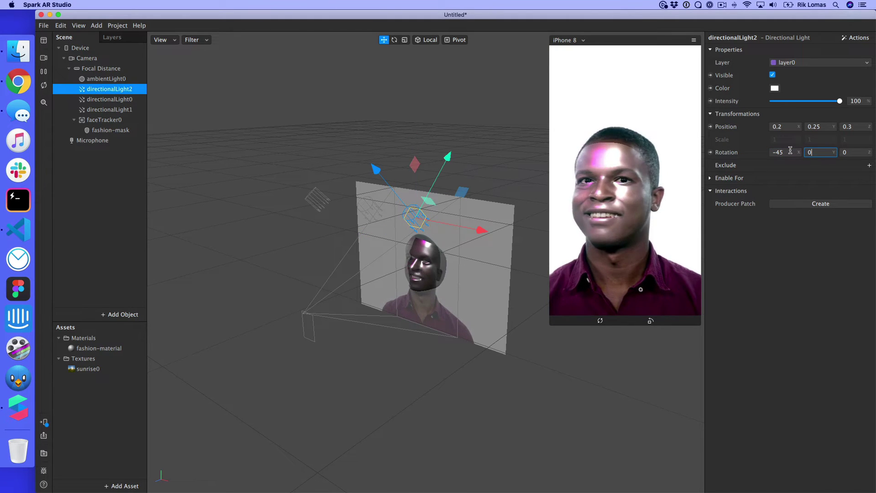
pyautogui.press('Return')
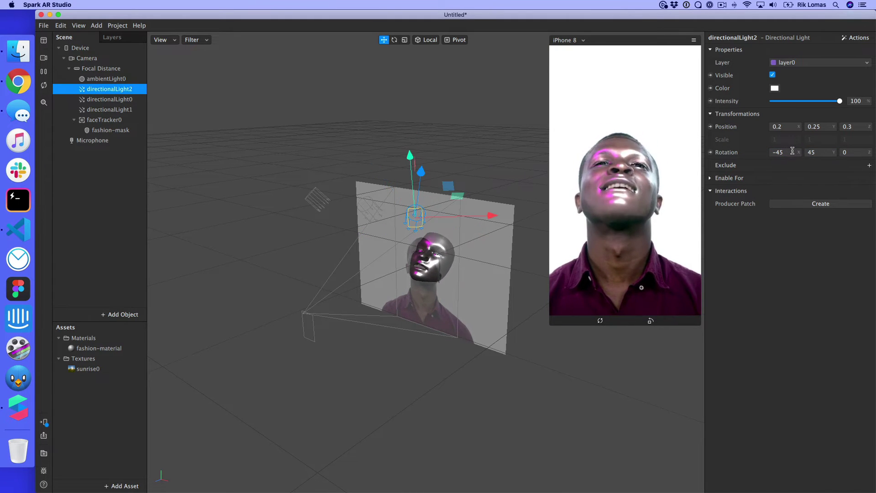
# Step: Change directionalLight2's color to bright green and lower its intensity to 30%
pyautogui.click(775, 88)
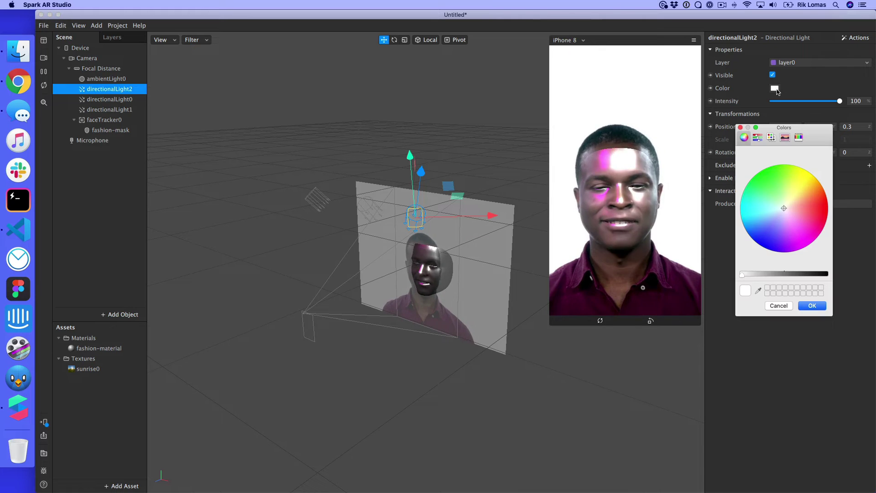
pyautogui.moveTo(785, 192); pyautogui.dragTo(748, 170)
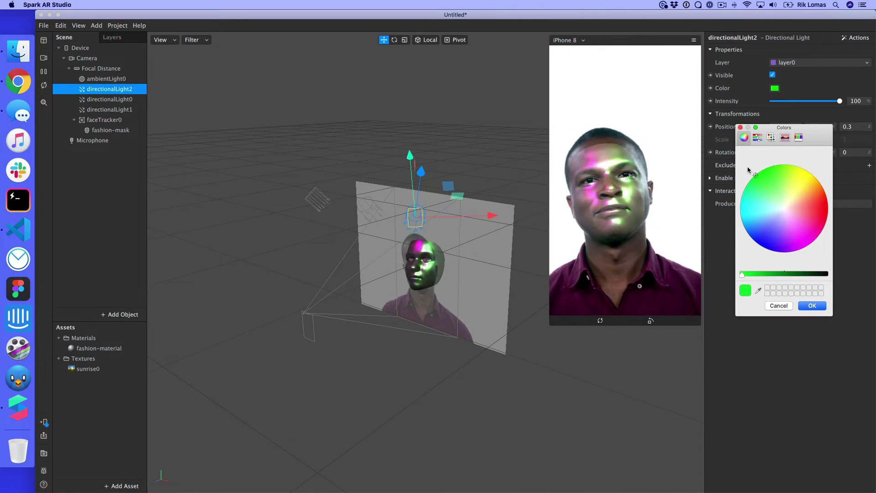
pyautogui.click(812, 306)
pyautogui.moveTo(840, 101); pyautogui.dragTo(794, 102)
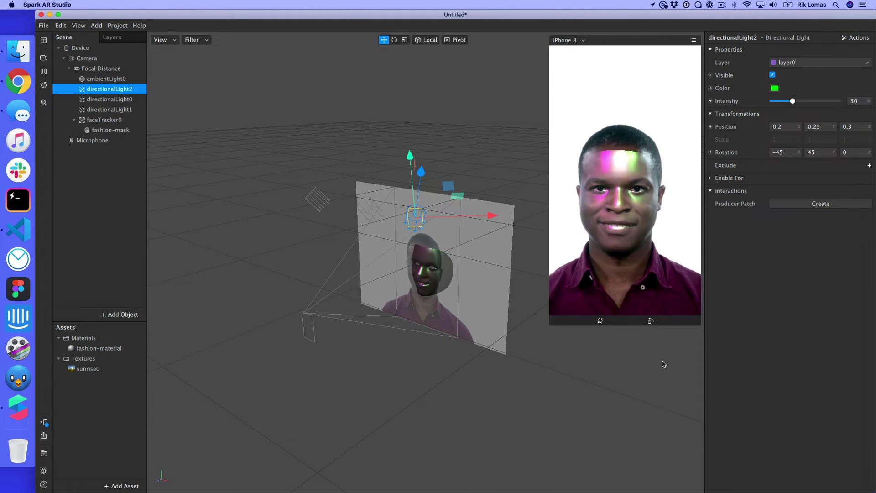
# Step: Set directionalLight2's X position to 0.3
pyautogui.click(786, 128)
pyautogui.press('BackSpace')
pyautogui.write('3')
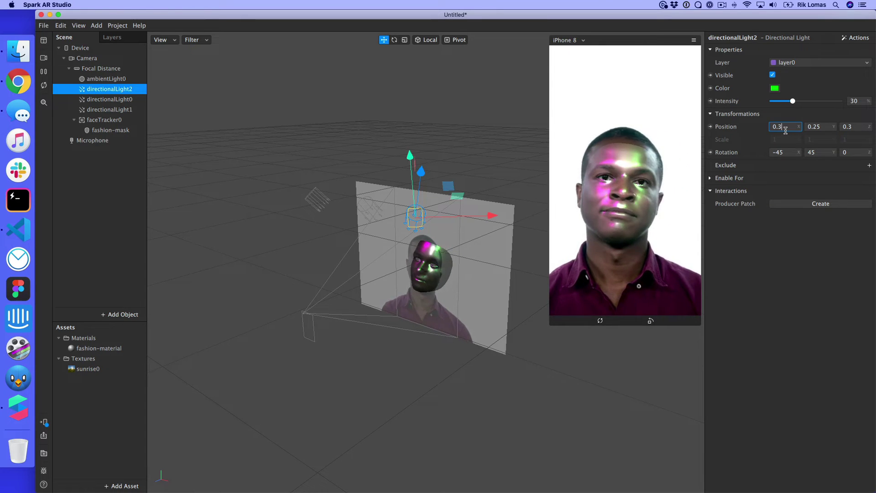
pyautogui.press('Tab')
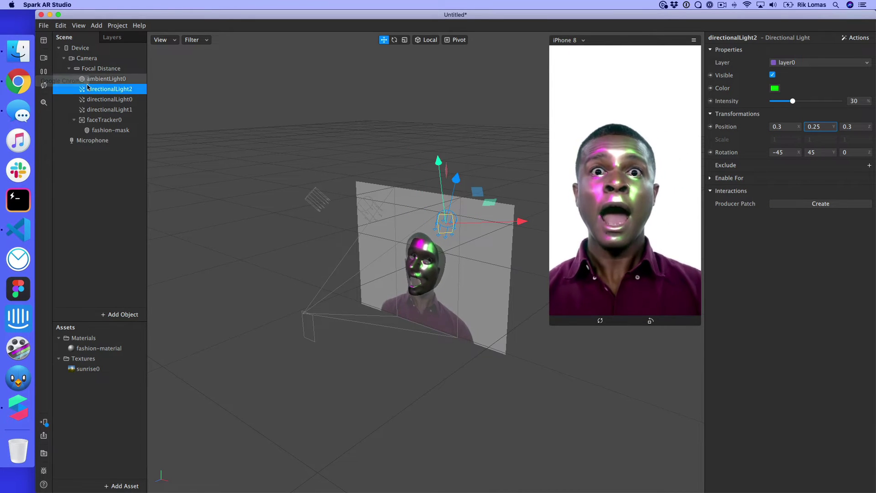
# Step: Set directionalLight1's X position to -0.3
pyautogui.click(111, 109)
pyautogui.click(793, 128)
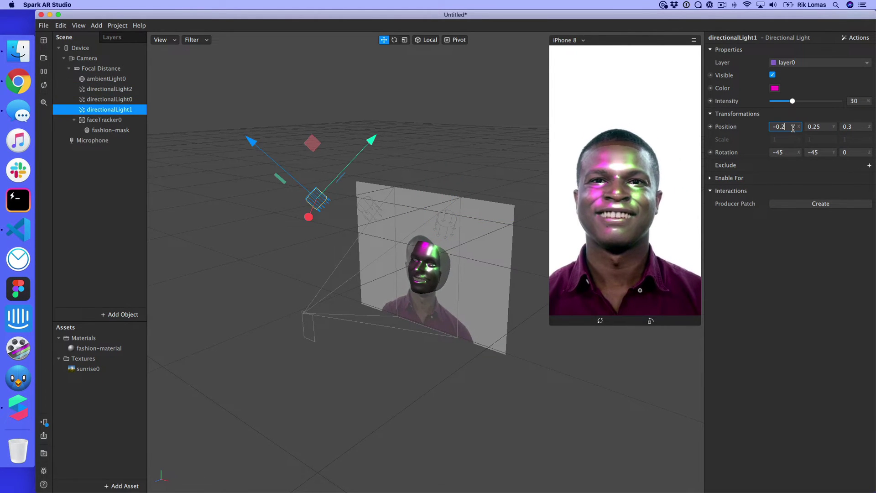
pyautogui.press('BackSpace')
pyautogui.write('3')
pyautogui.press('Return')
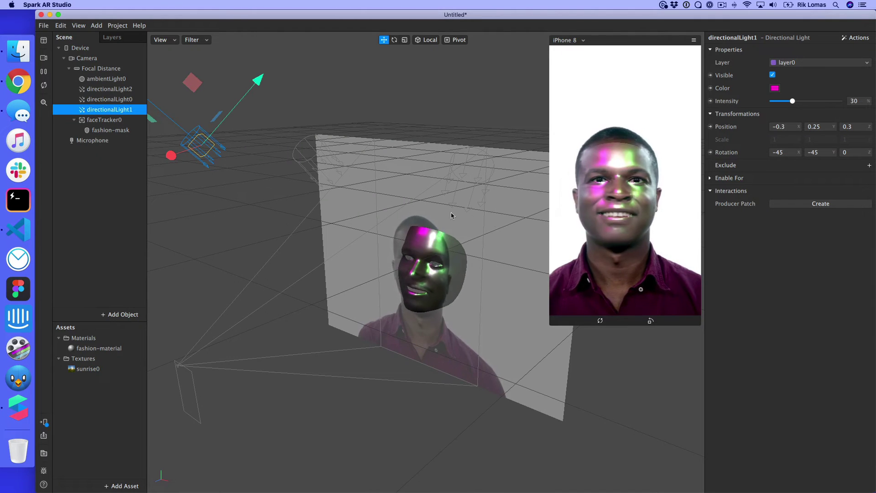
# Step: Add another face mesh under faceTracker0 and assign a new material to it
pyautogui.click(109, 120)
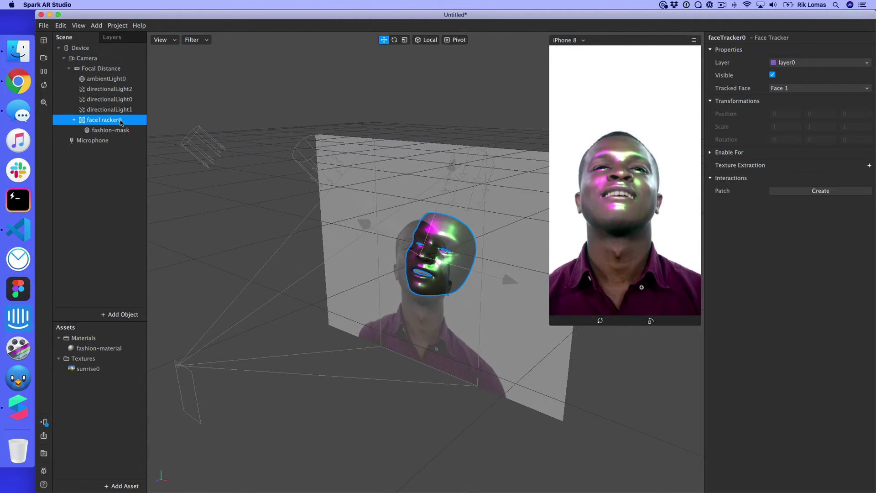
pyautogui.rightClick(110, 120)
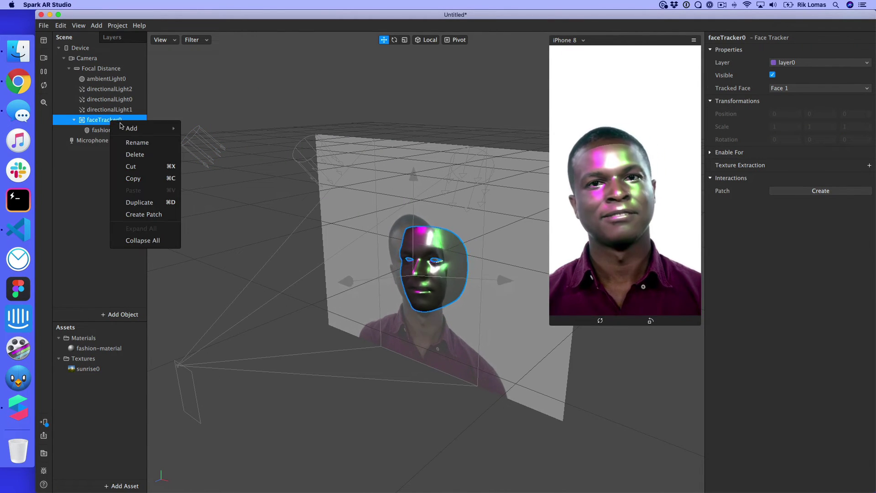
pyautogui.moveTo(137, 129)
pyautogui.click(220, 213)
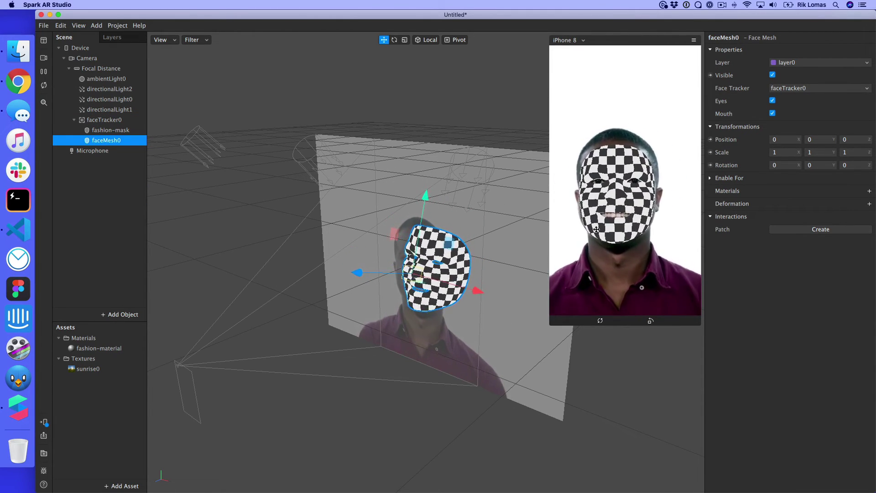
pyautogui.click(869, 191)
pyautogui.click(838, 218)
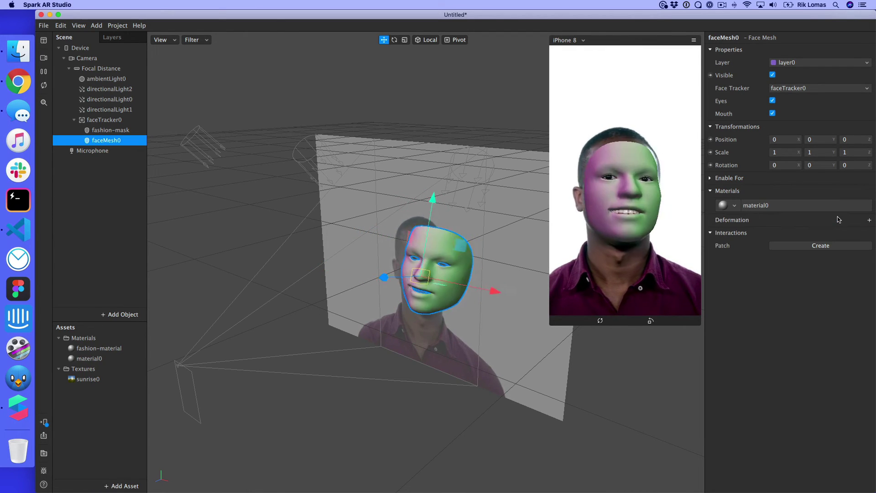
# Step: Rename the new face mesh's material as cutout and change its shader type to Flat
pyautogui.doubleClick(105, 359)
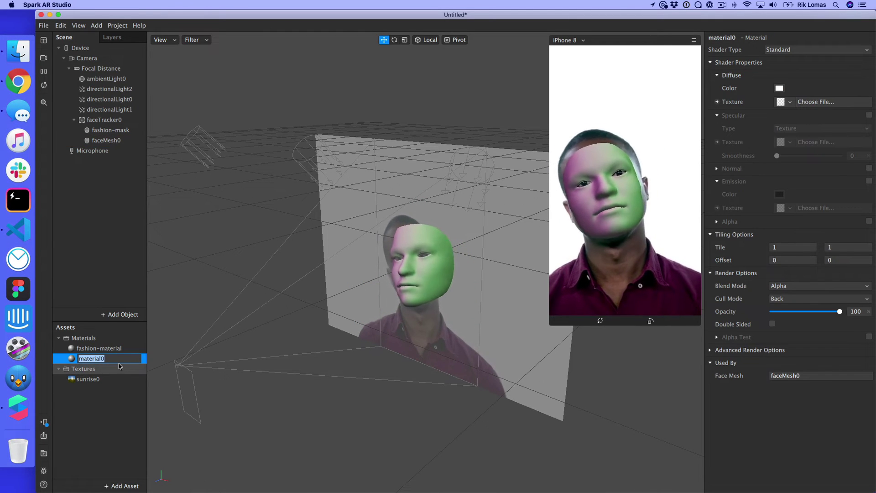
pyautogui.write('cutout')
pyautogui.press('Return')
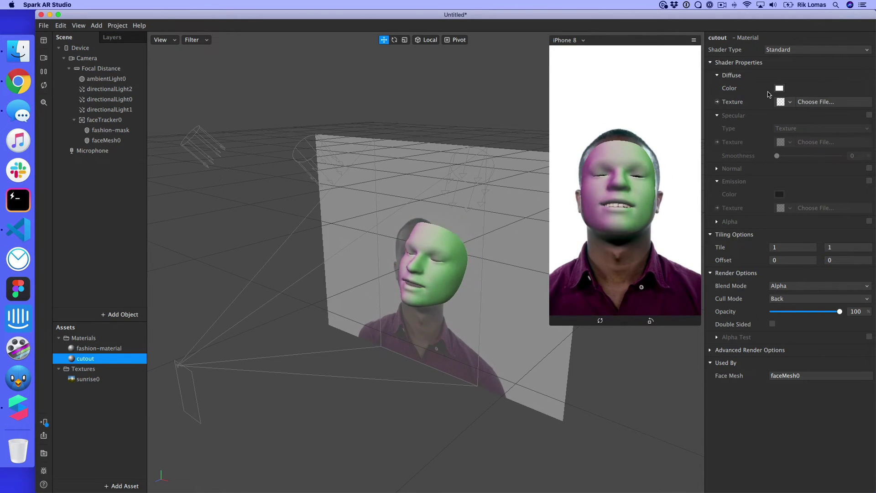
pyautogui.click(780, 50)
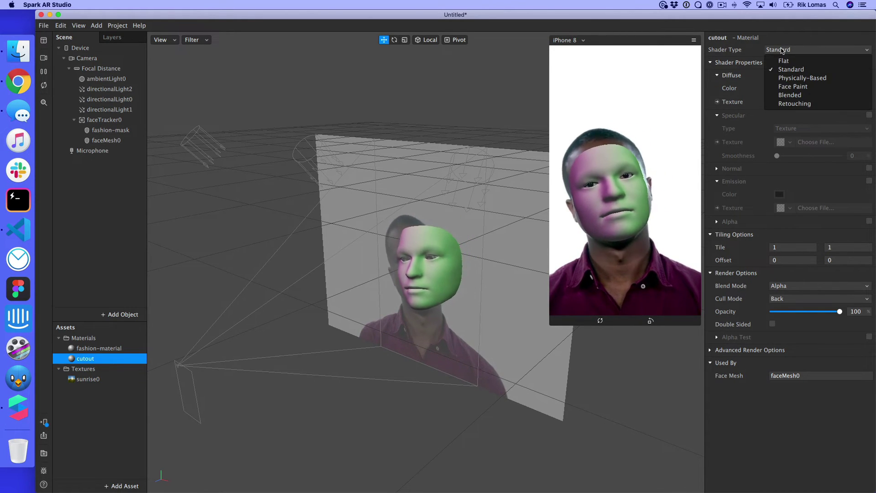
pyautogui.click(788, 60)
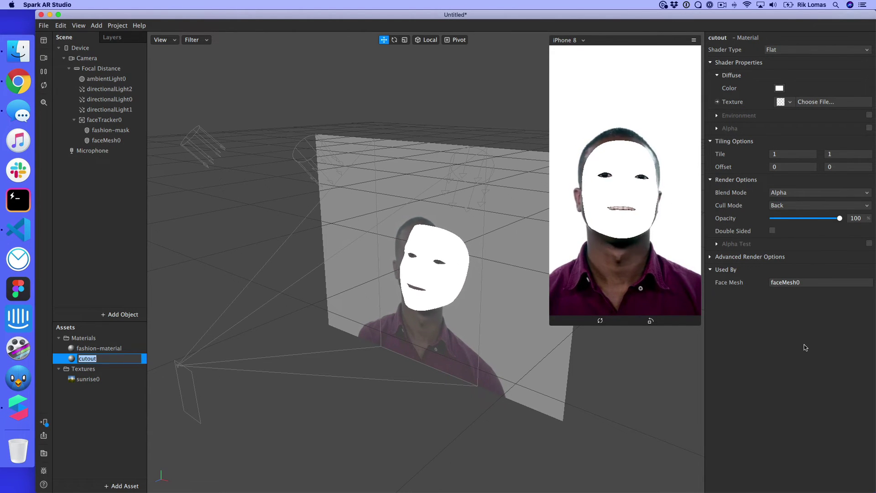
pyautogui.press('Return')
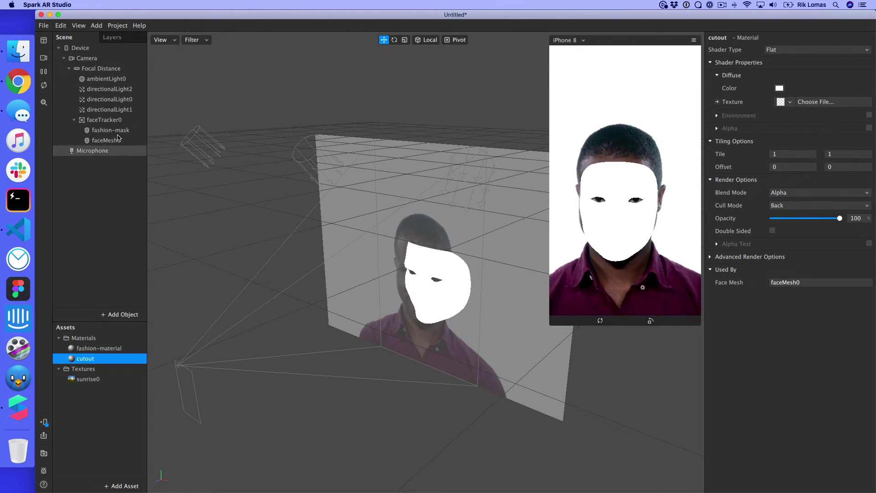
# Step: Add a texture extraction to faceTracker0 and show the extracted texture's properties
pyautogui.click(104, 119)
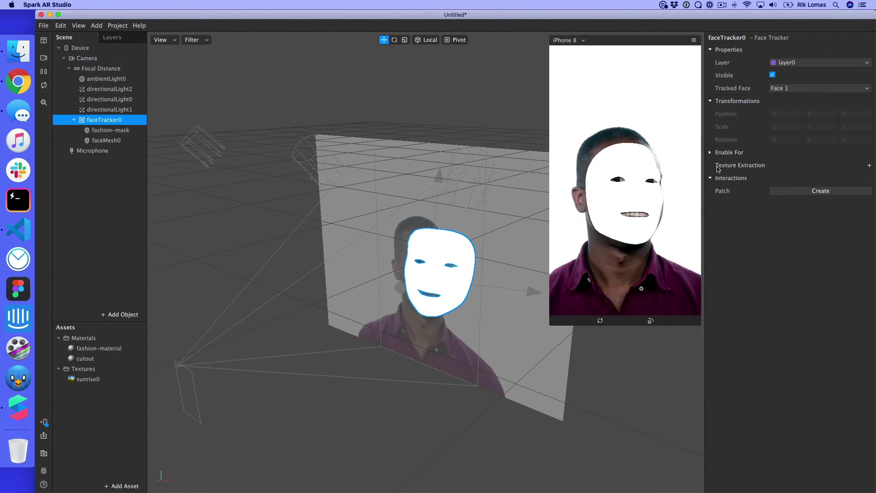
pyautogui.click(869, 165)
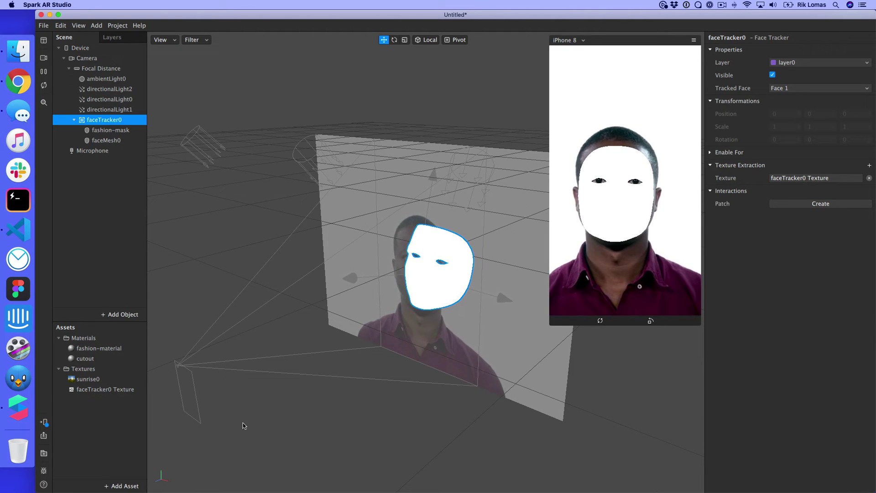
pyautogui.click(111, 390)
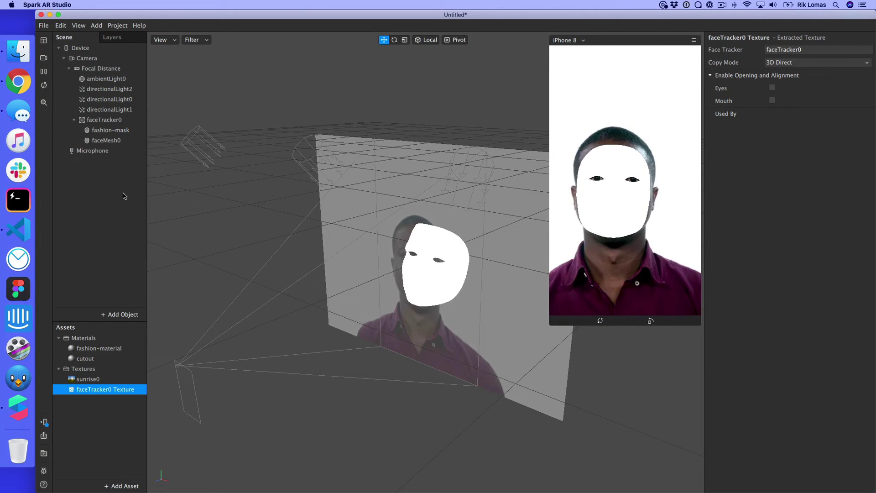
# Step: Rename the new face mesh under faceTracker0 as cutout-mask
pyautogui.doubleClick(101, 140)
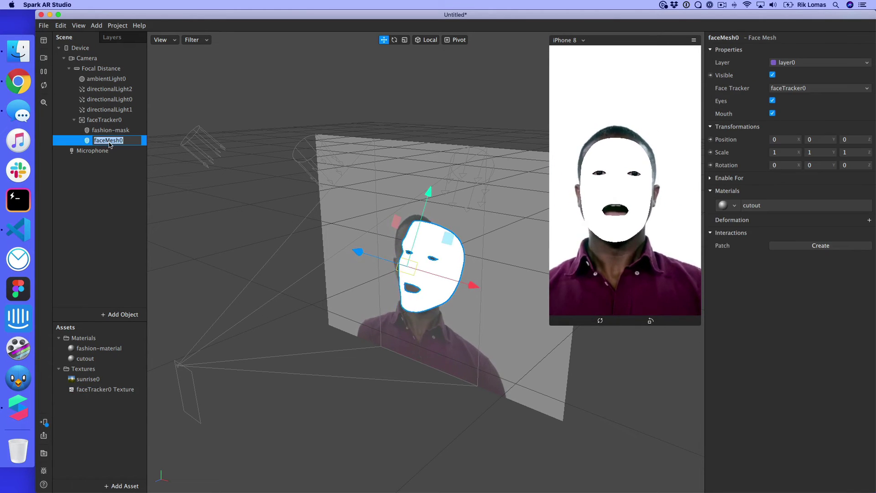
pyautogui.write('cutout-mask')
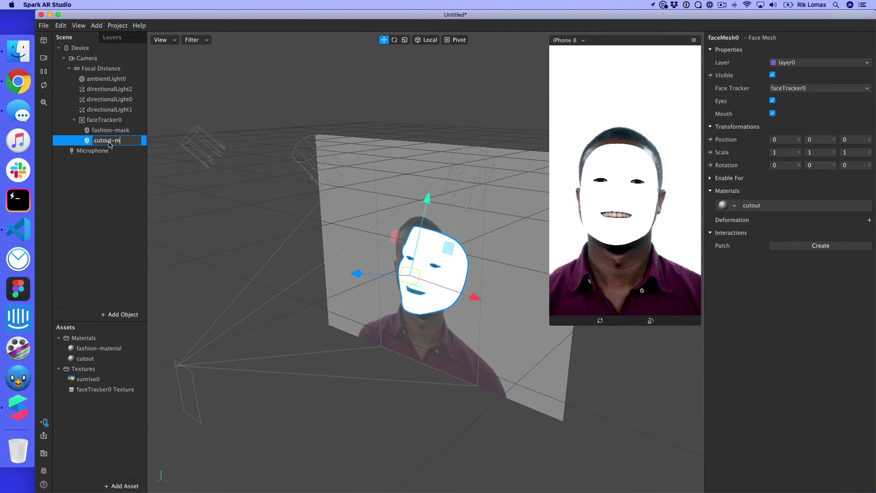
pyautogui.press('Return')
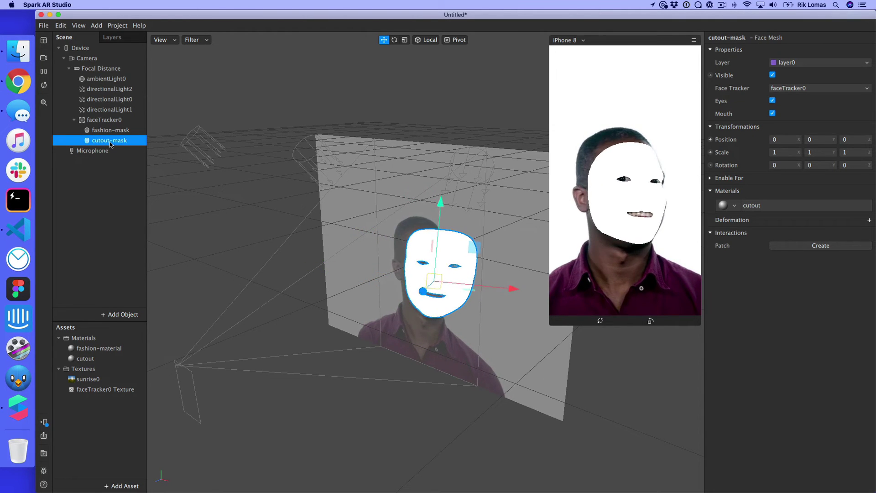
# Step: Use faceTracker0 Texture as the diffuse texture of the cutout material
pyautogui.doubleClick(768, 205)
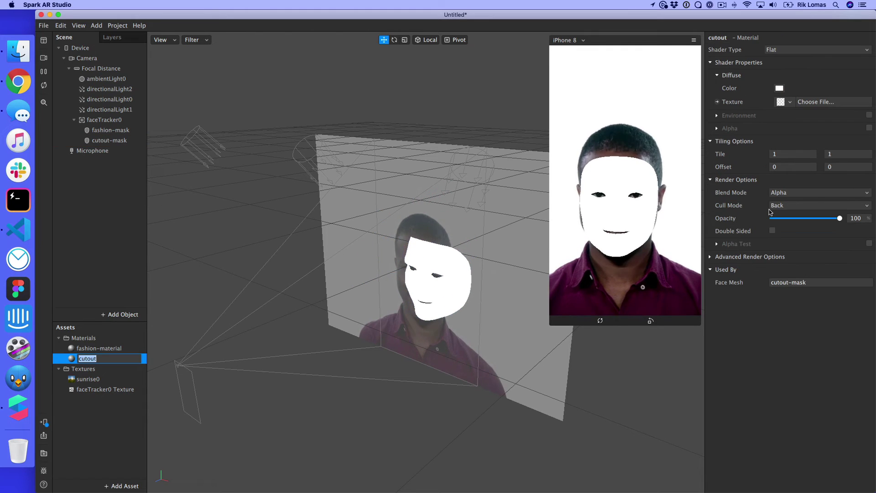
pyautogui.click(789, 102)
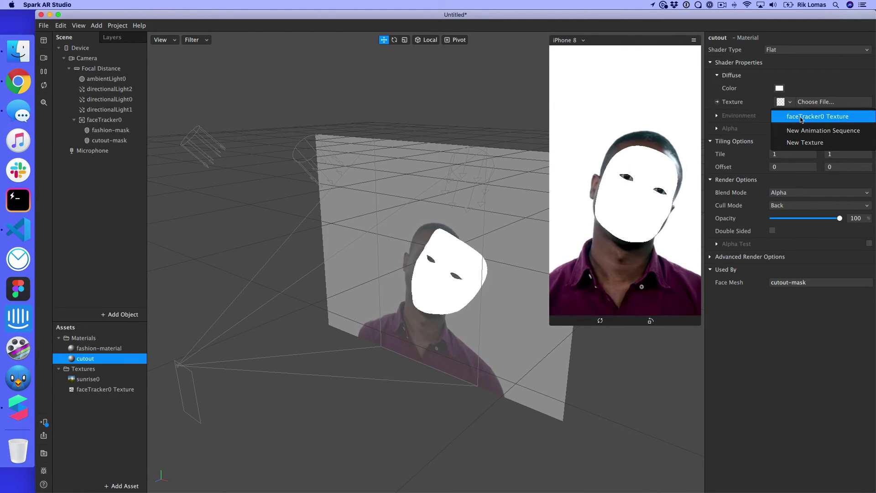
pyautogui.click(797, 118)
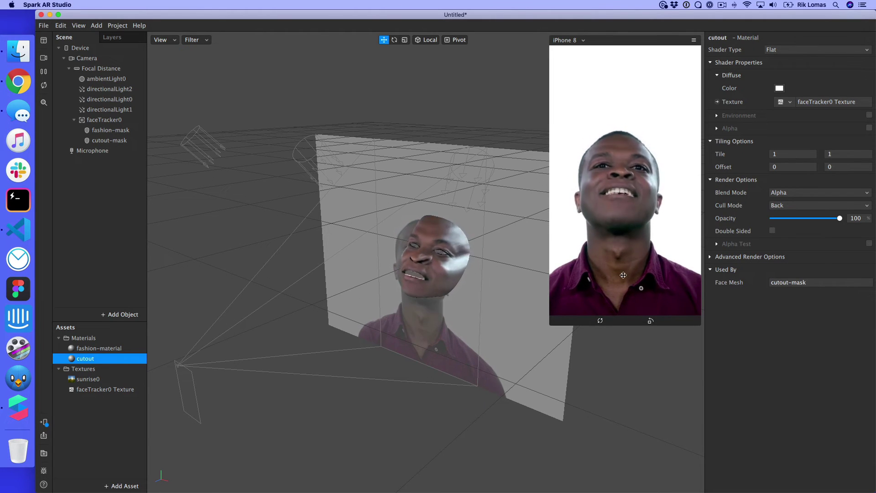
# Step: Scale the cutout-mask to 1.1 on the X, Y and Z axes
pyautogui.click(108, 140)
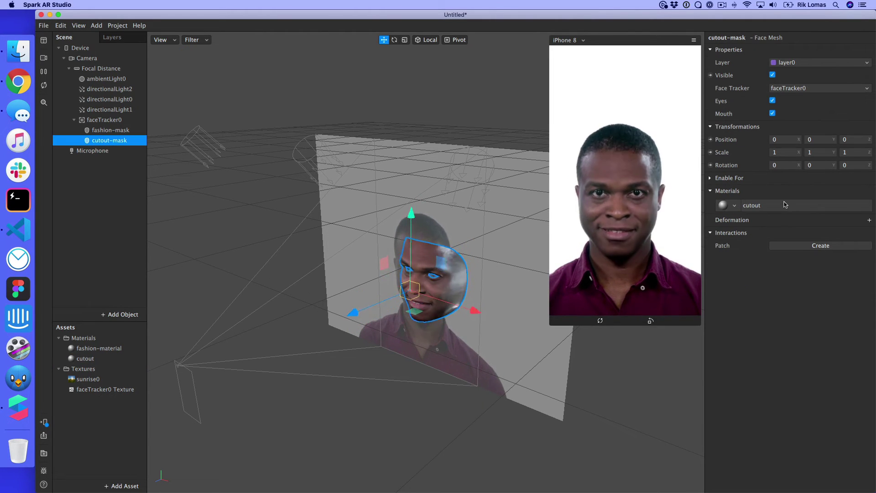
pyautogui.click(782, 152)
pyautogui.write('.1')
pyautogui.press('Tab')
pyautogui.write('.')
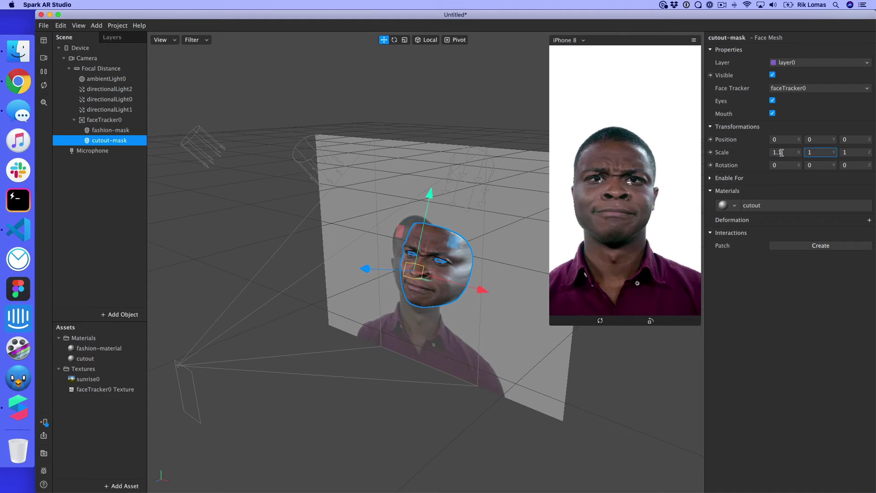
pyautogui.write('1')
pyautogui.press('Tab')
pyautogui.write('.1')
pyautogui.press('Tab')
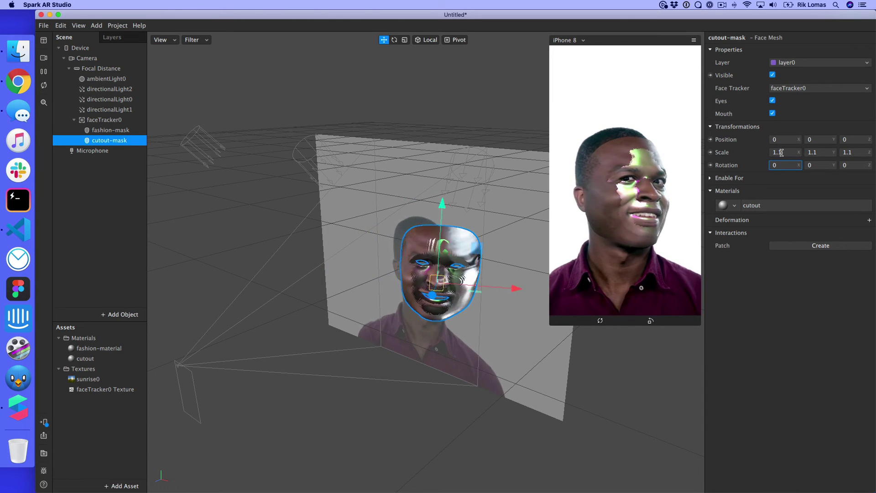
# Step: Reset the cutout-mask's scale to 1 on all three axes
pyautogui.click(782, 152)
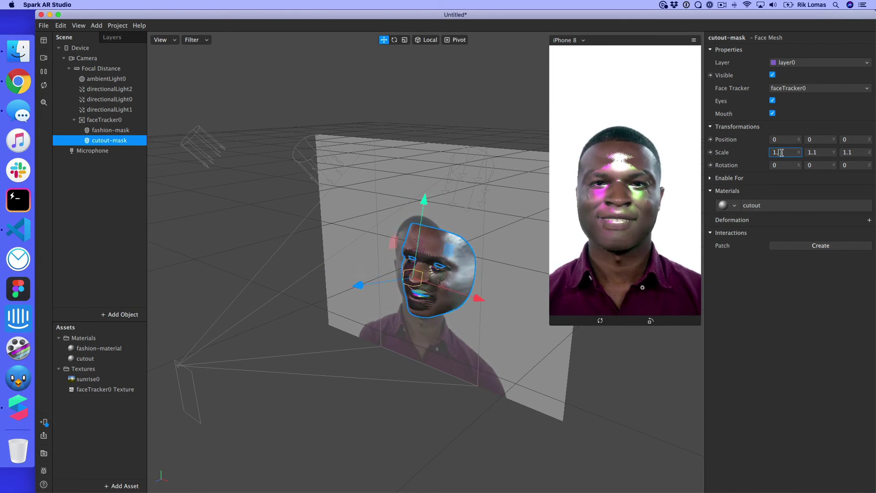
pyautogui.write('1.0')
pyautogui.press('Tab')
pyautogui.write('1')
pyautogui.press('Tab')
pyautogui.press('Tab')
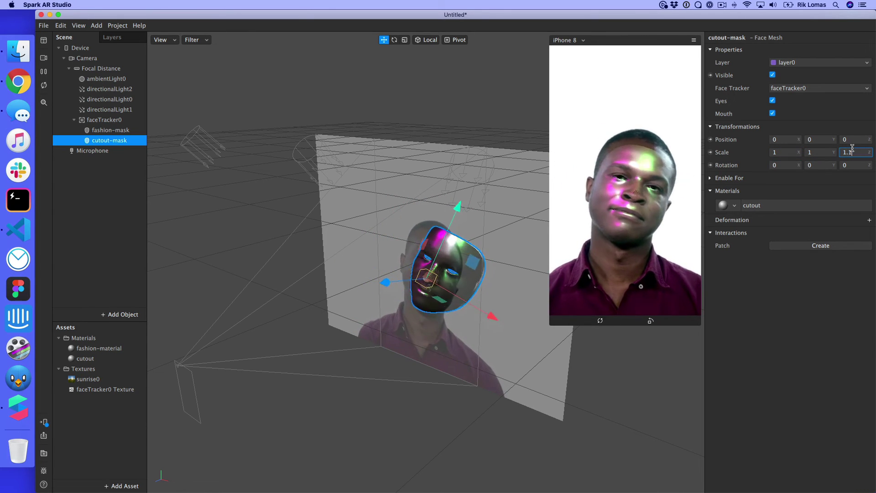
pyautogui.click(852, 148)
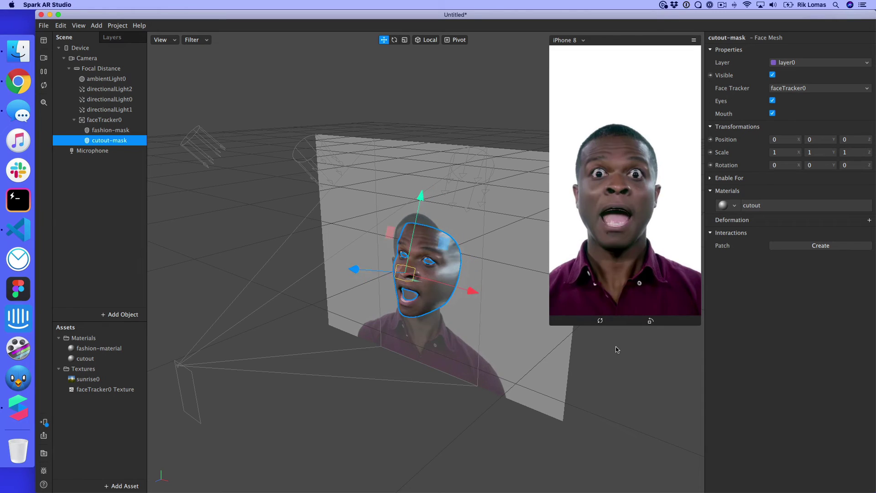
# Step: Hide the cutout-mask to compare the face without it, and make it visible again
pyautogui.click(283, 269)
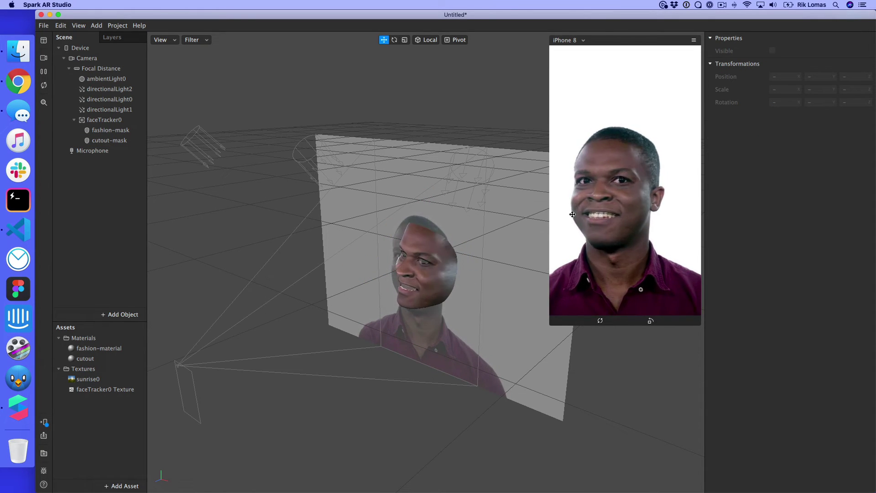
pyautogui.click(109, 140)
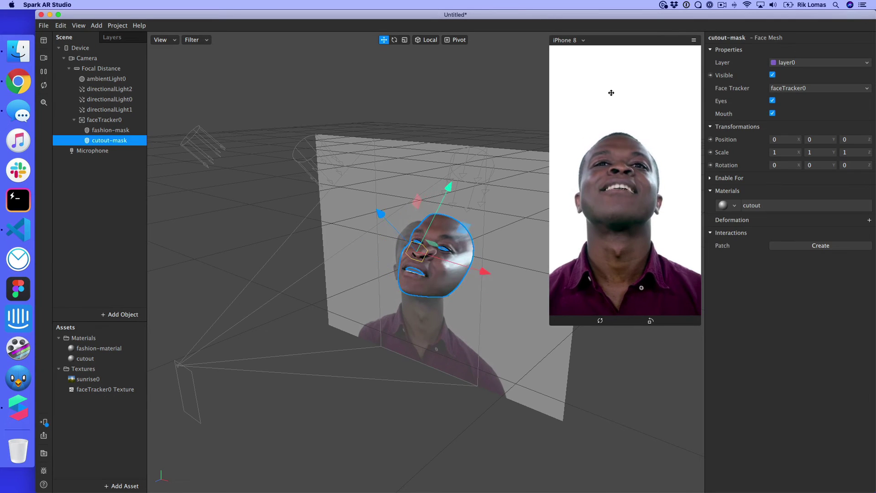
pyautogui.click(773, 75)
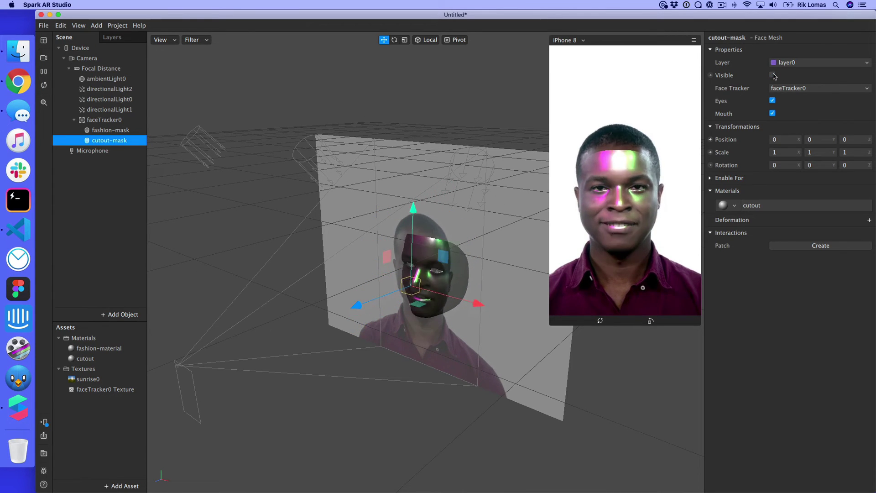
pyautogui.click(772, 75)
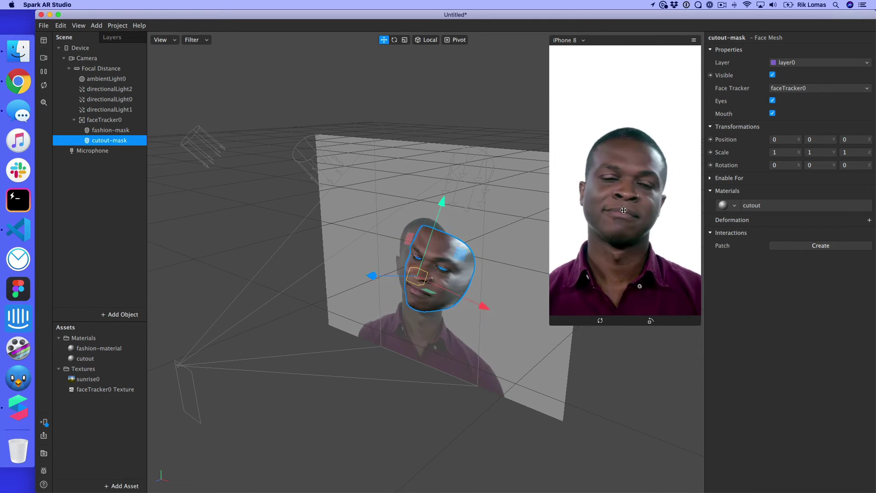
# Step: Switch to Figma and draw a square frame about 641 by 641 px on the empty canvas
pyautogui.click(15, 298)
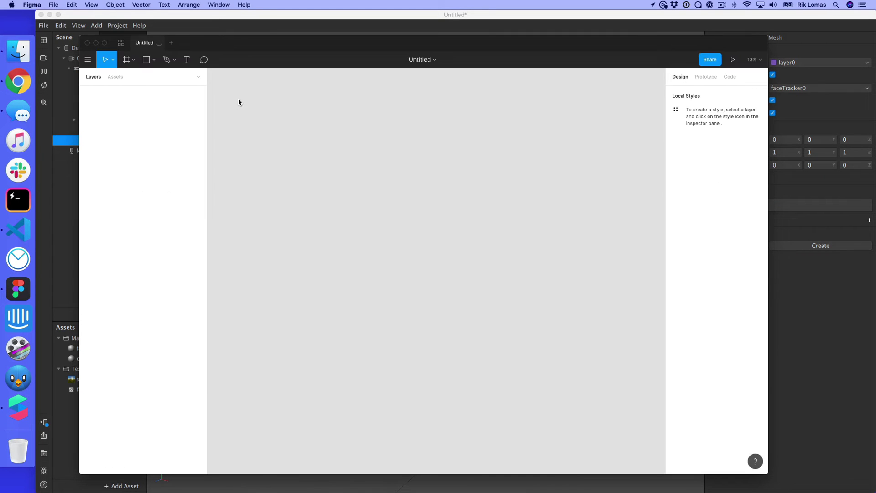
pyautogui.press('f')
pyautogui.keyDown('shift'); pyautogui.moveTo(292, 151); pyautogui.dragTo(566, 403); pyautogui.keyUp('shift')
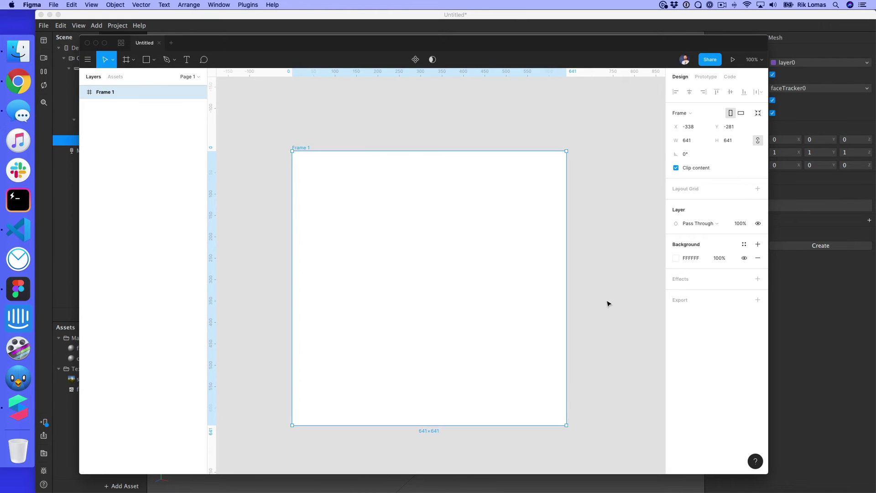
# Step: Set the frame's width and height to 1000
pyautogui.click(692, 137)
pyautogui.write('1000')
pyautogui.press('Tab')
pyautogui.write('10')
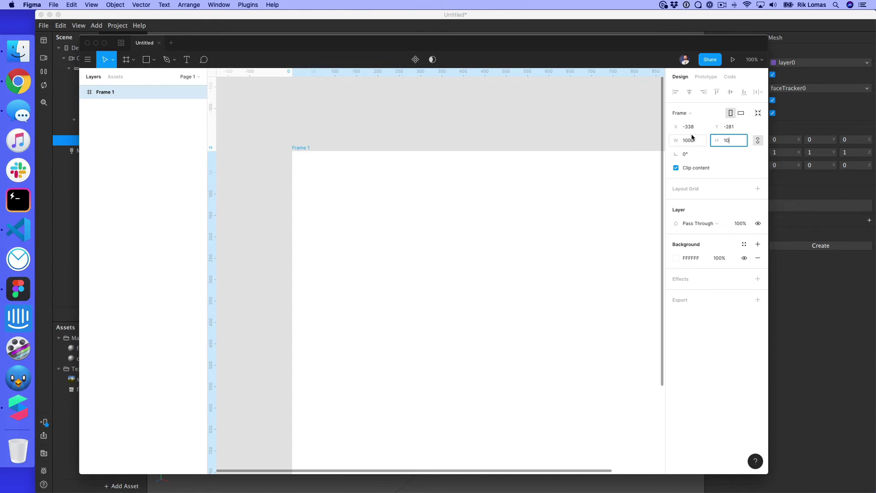
# Step: Change the frame's background color to dark red
pyautogui.click(675, 259)
pyautogui.click(655, 288)
pyautogui.click(547, 132)
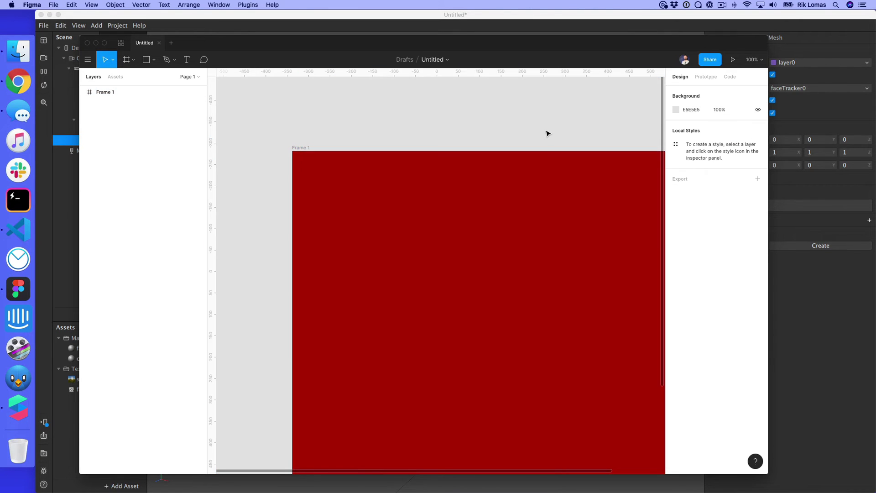
pyautogui.press('-')
pyautogui.scroll(-1, 545, 146)
pyautogui.hscroll(-1, 533, 167)
pyautogui.hscroll(4, 530, 165)
pyautogui.click(416, 269)
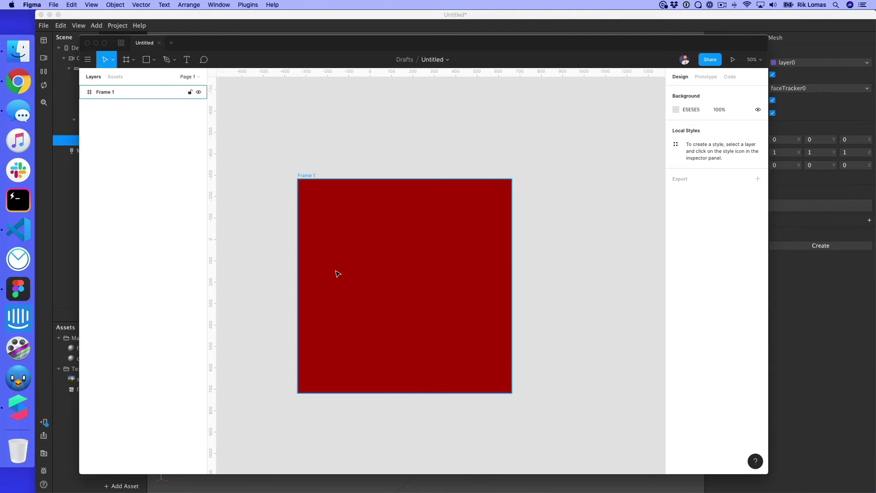
# Step: Draw a 1000 by 1000 rectangle in Figma that covers the whole dark red frame
pyautogui.click(649, 275)
pyautogui.press('super+Tab')
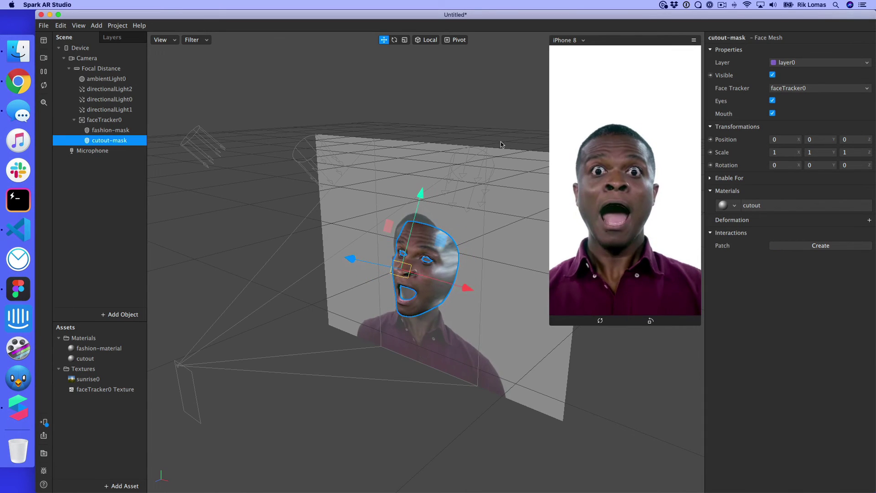
pyautogui.press('super+Tab')
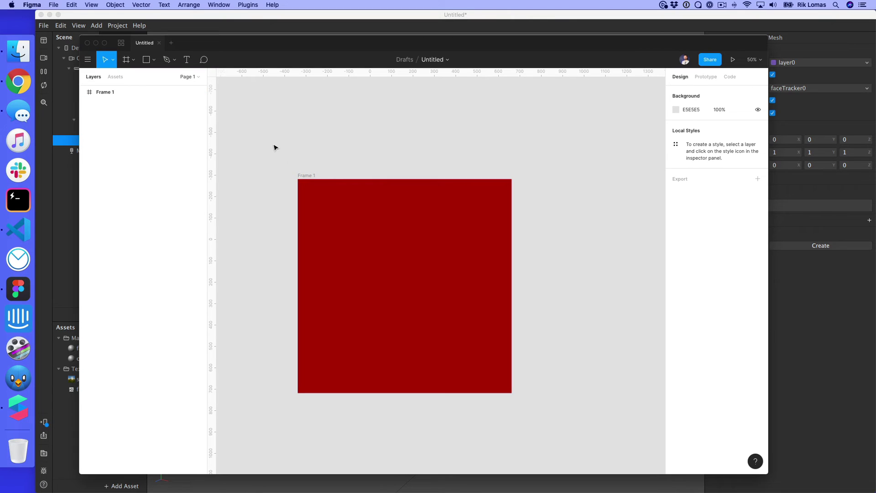
pyautogui.press('r')
pyautogui.moveTo(297, 179)
pyautogui.mouseDown()
pyautogui.moveTo(479, 342)
pyautogui.moveTo(511, 392)
pyautogui.mouseUp()
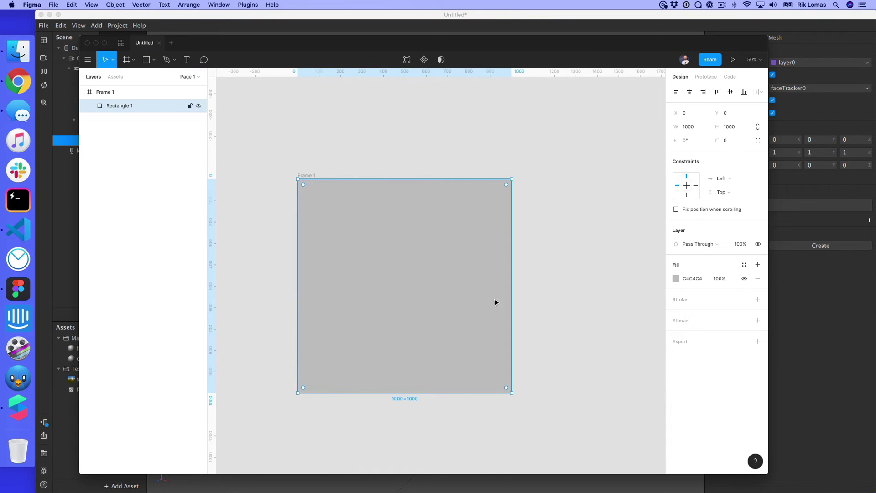
# Step: Fill the rectangle with a radial gradient running from FFFFFF at 0% opacity in the center to FFFFFF at 100% at the edge
pyautogui.click(676, 279)
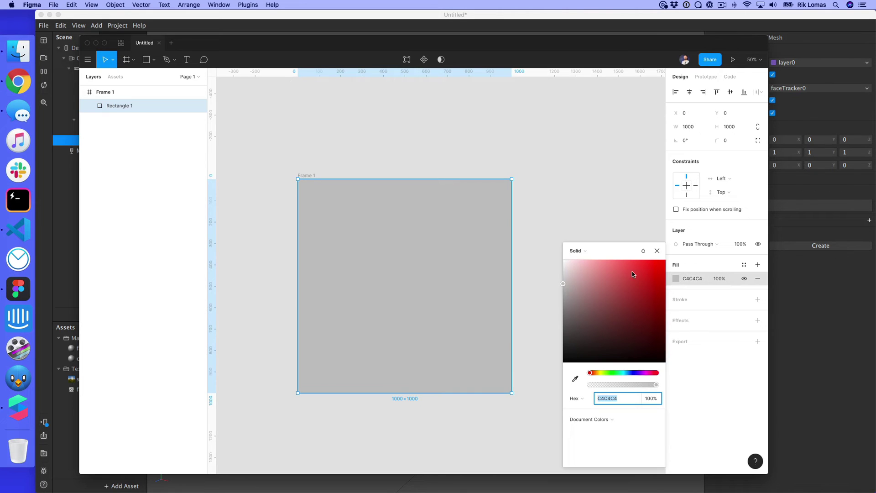
pyautogui.click(588, 254)
pyautogui.click(593, 273)
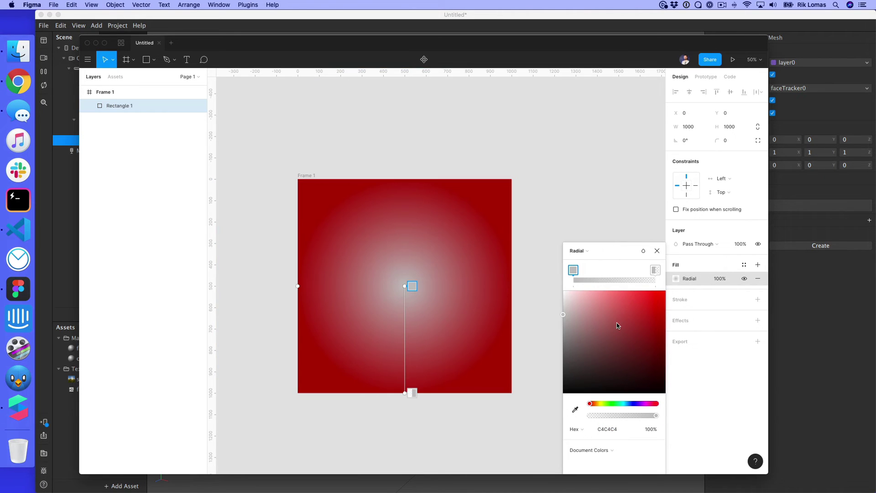
pyautogui.moveTo(574, 272)
pyautogui.mouseDown()
pyautogui.moveTo(639, 272)
pyautogui.moveTo(570, 271)
pyautogui.mouseUp()
pyautogui.click(643, 272)
pyautogui.moveTo(637, 271); pyautogui.dragTo(657, 271)
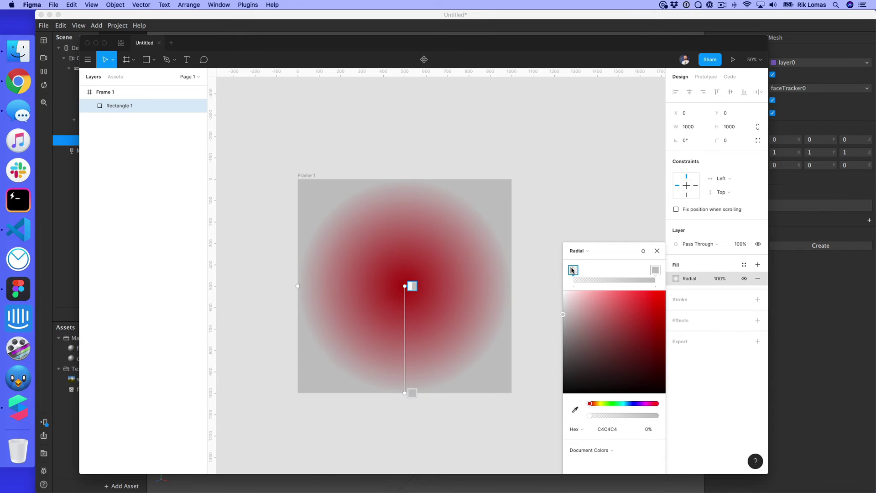
pyautogui.moveTo(566, 314); pyautogui.dragTo(563, 294)
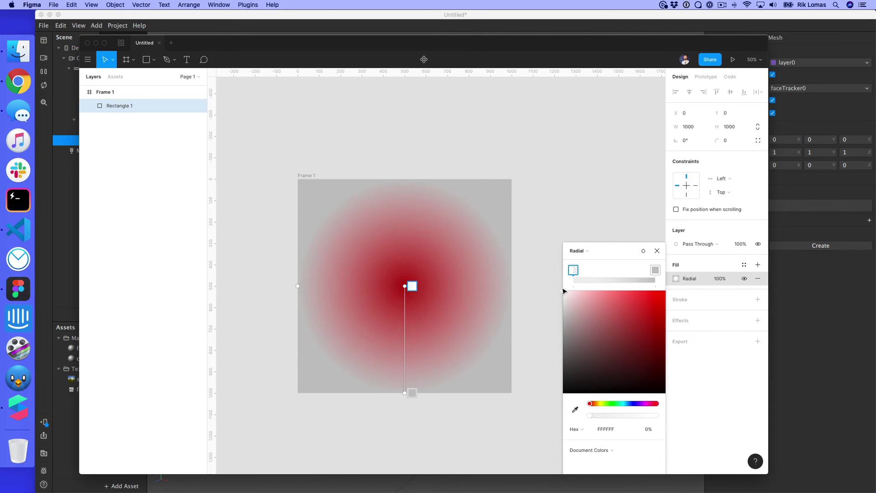
pyautogui.moveTo(572, 324); pyautogui.dragTo(558, 287)
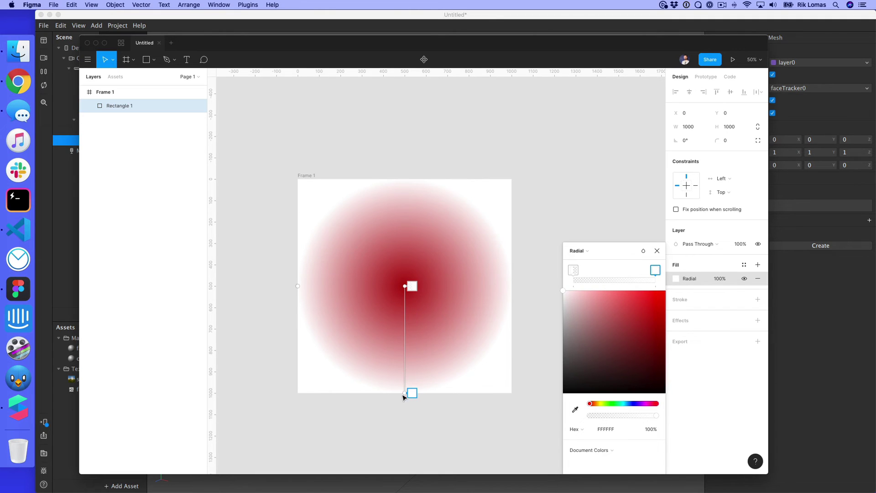
# Step: Move the gradient's outer stop slightly inward and add a white middle stop at 0% opacity close to it
pyautogui.moveTo(410, 391)
pyautogui.mouseDown()
pyautogui.moveTo(415, 317)
pyautogui.moveTo(413, 378)
pyautogui.mouseUp()
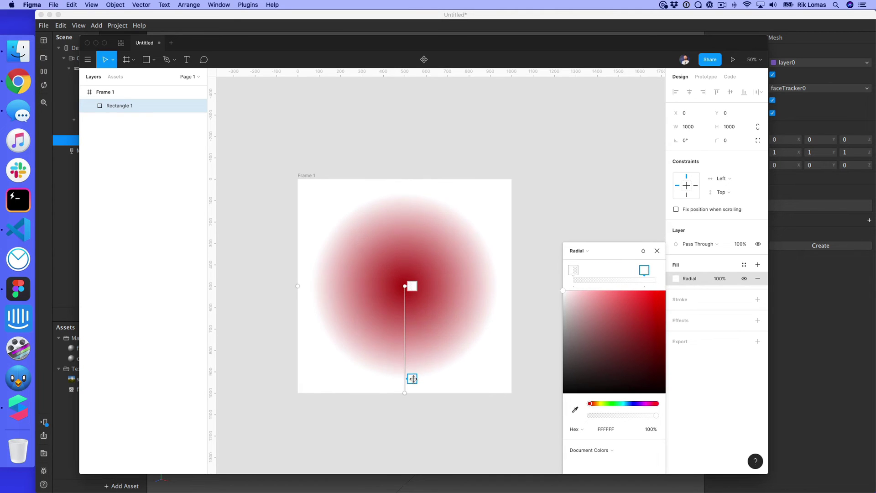
pyautogui.moveTo(413, 286)
pyautogui.mouseDown()
pyautogui.moveTo(413, 329)
pyautogui.moveTo(413, 282)
pyautogui.mouseUp()
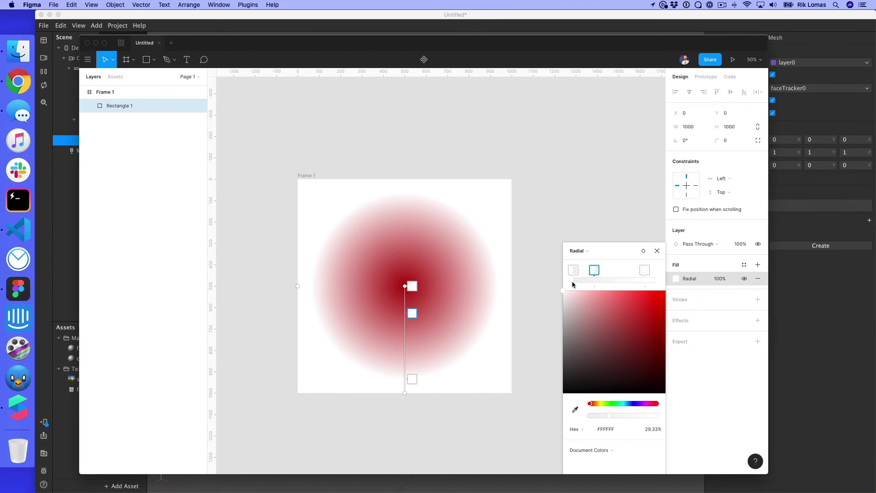
pyautogui.moveTo(415, 313); pyautogui.dragTo(412, 319)
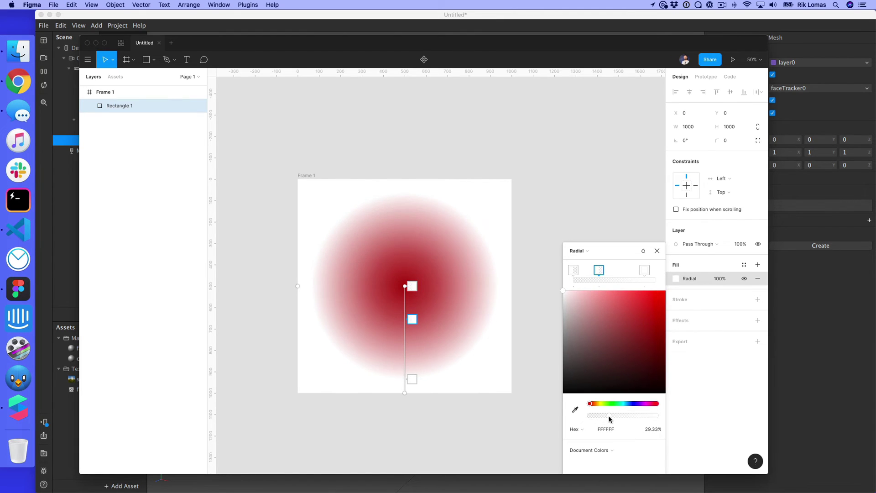
pyautogui.moveTo(610, 418); pyautogui.dragTo(576, 419)
pyautogui.moveTo(409, 325); pyautogui.dragTo(414, 352)
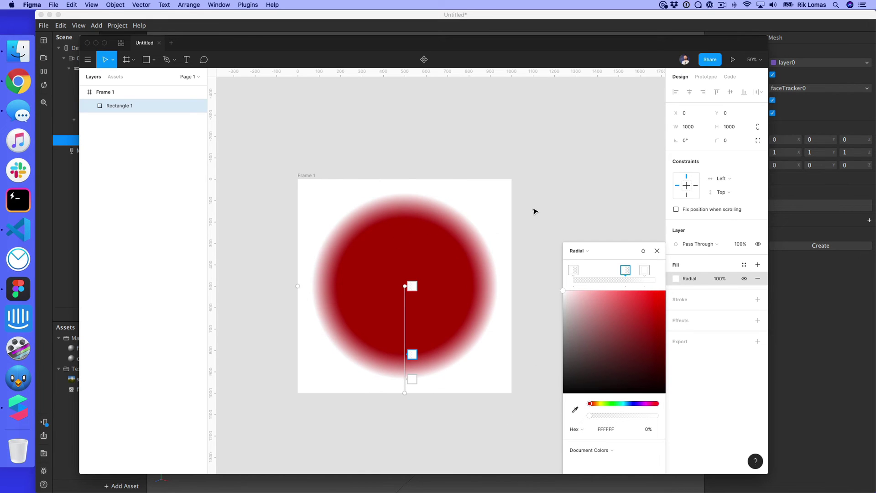
# Step: Export the whole frame at 1x as a PNG named cutout-texture.png to the Desktop
pyautogui.click(143, 110)
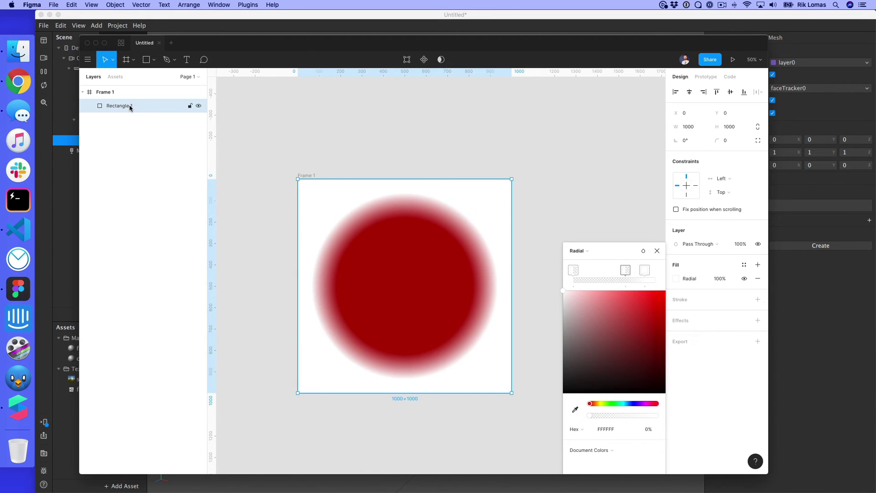
pyautogui.click(266, 135)
pyautogui.click(105, 92)
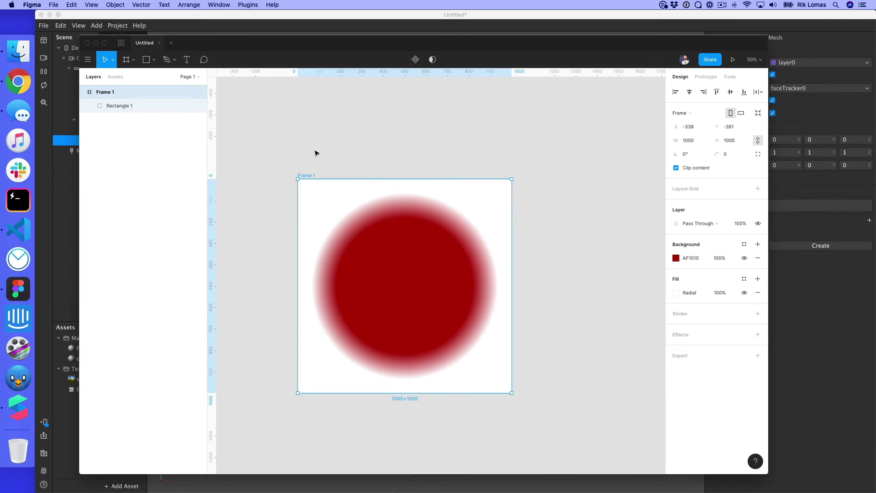
pyautogui.click(758, 355)
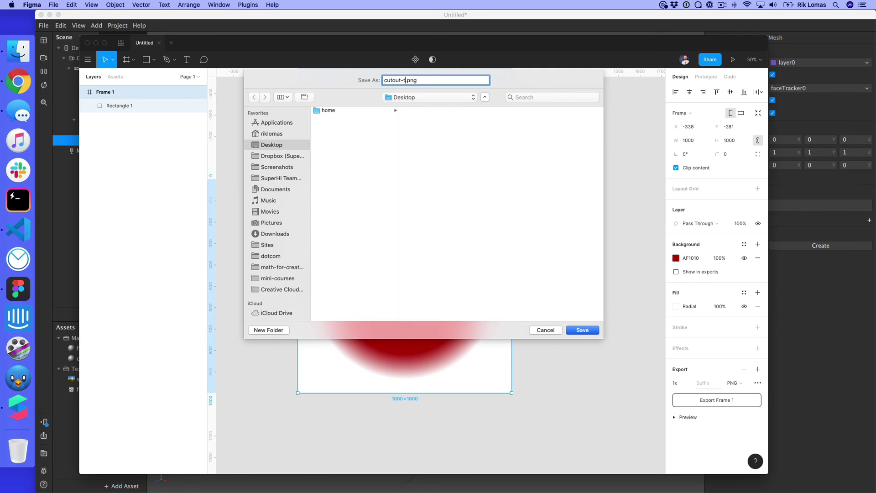
pyautogui.press('Return')
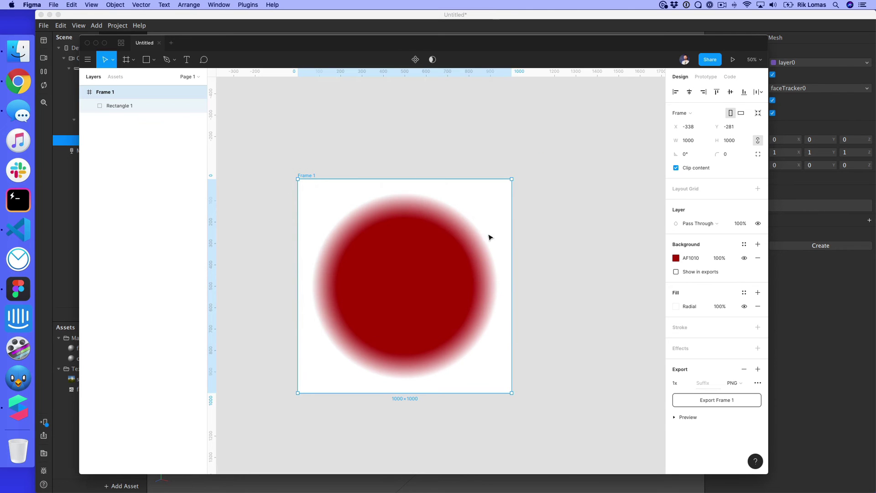
# Step: Switch to Spark AR Studio and import cutout-texture.png from the Desktop in Finder into the project assets
pyautogui.click(823, 369)
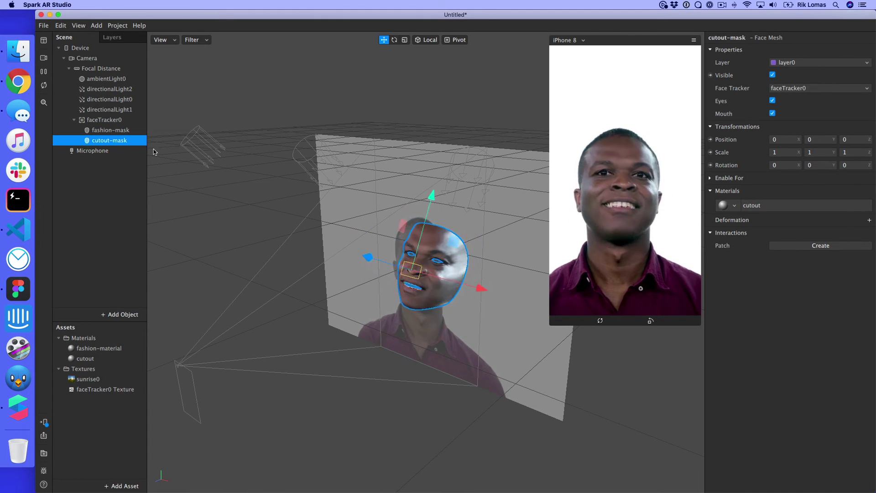
pyautogui.click(18, 51)
pyautogui.click(228, 153)
pyautogui.moveTo(339, 131); pyautogui.dragTo(114, 401)
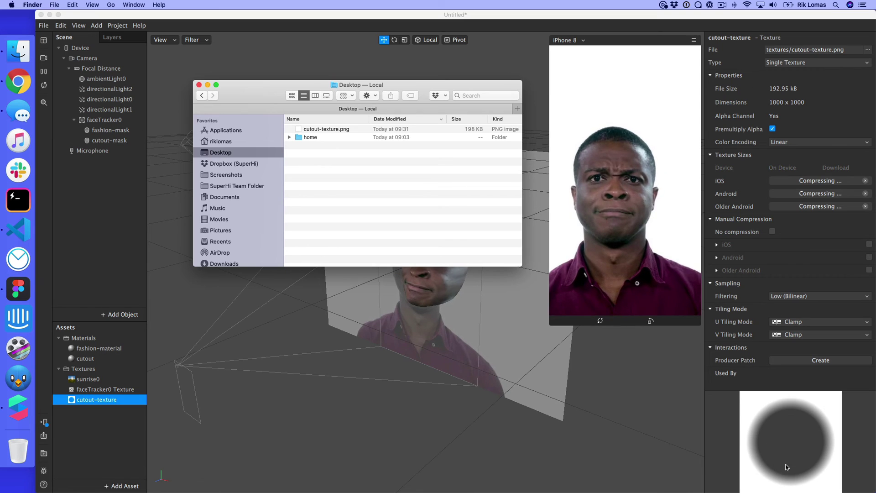
pyautogui.click(746, 410)
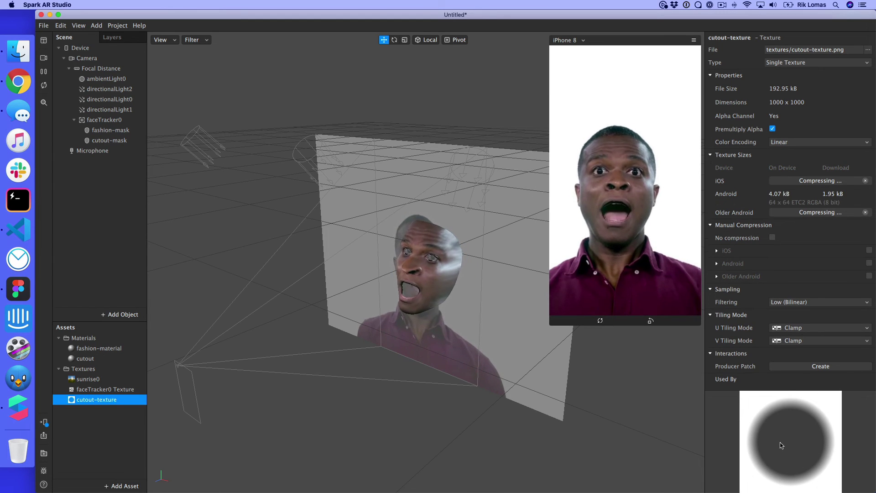
# Step: Enable Alpha on the cutout material of the cutout-mask, use cutout-texture as its alpha texture, and keep opacity at 100
pyautogui.click(103, 142)
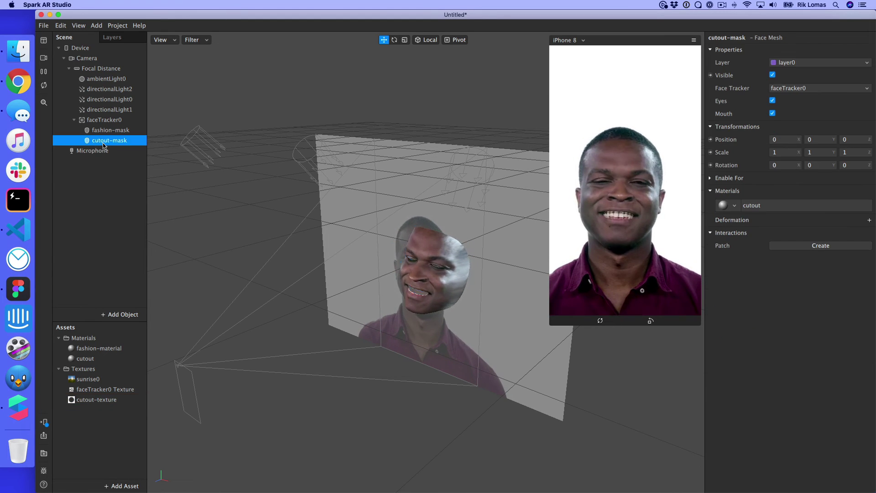
pyautogui.click(752, 208)
pyautogui.click(752, 209)
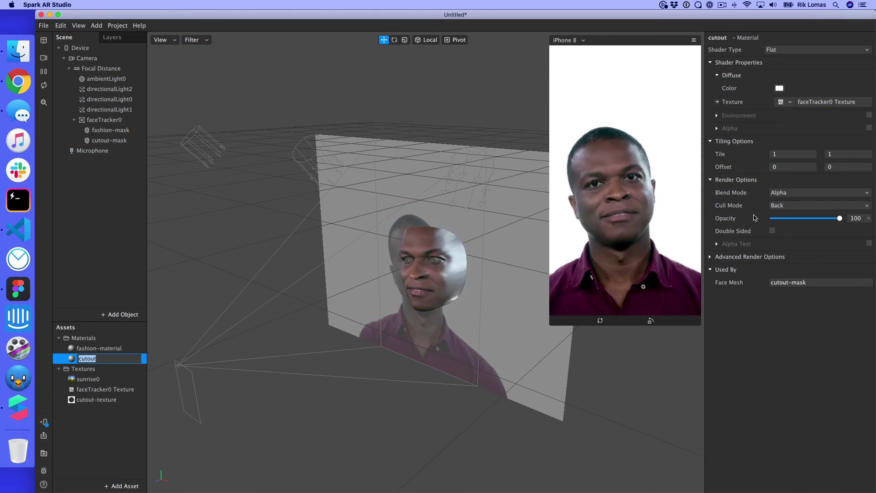
pyautogui.click(717, 129)
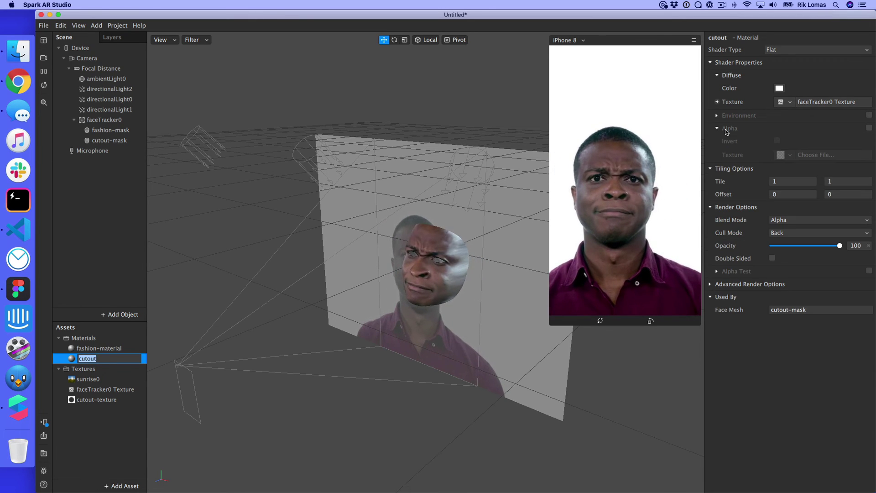
pyautogui.click(869, 129)
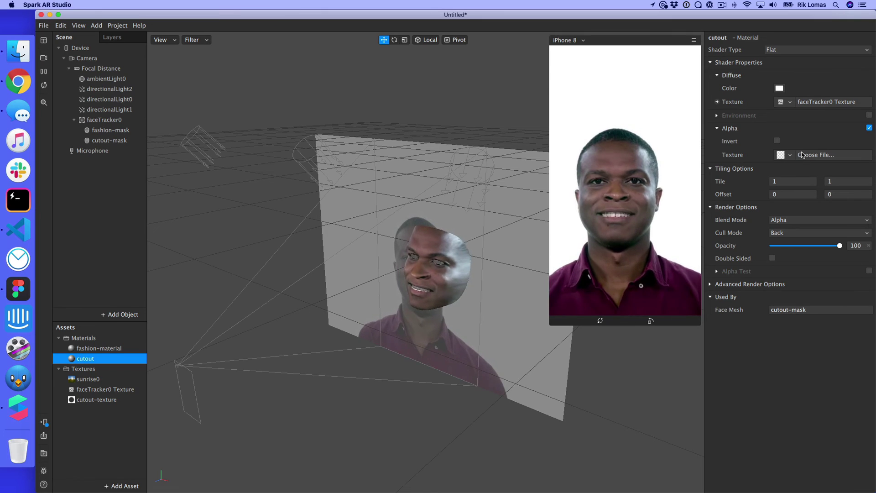
pyautogui.click(790, 155)
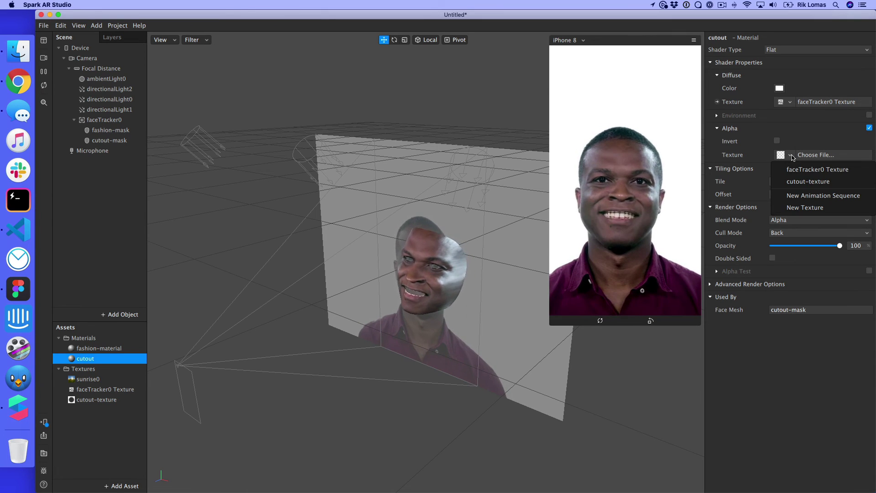
pyautogui.click(810, 181)
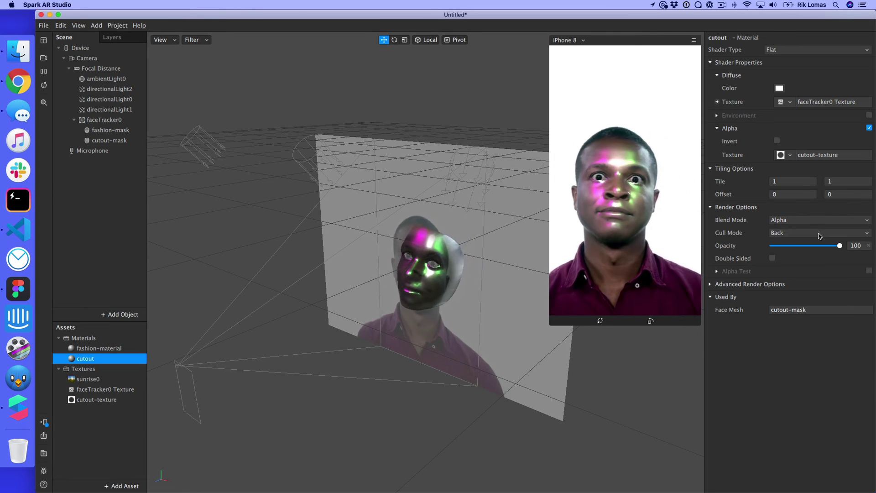
pyautogui.moveTo(840, 245)
pyautogui.mouseDown()
pyautogui.moveTo(748, 246)
pyautogui.moveTo(840, 245)
pyautogui.mouseUp()
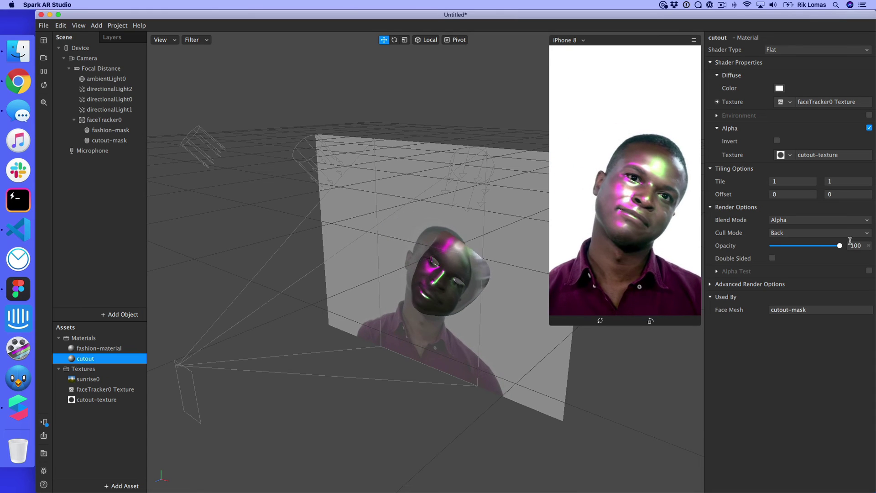
# Step: Switch to Figma and move the rectangle's two outer gradient stops further inward to shrink the transparent circle
pyautogui.press('super+Tab')
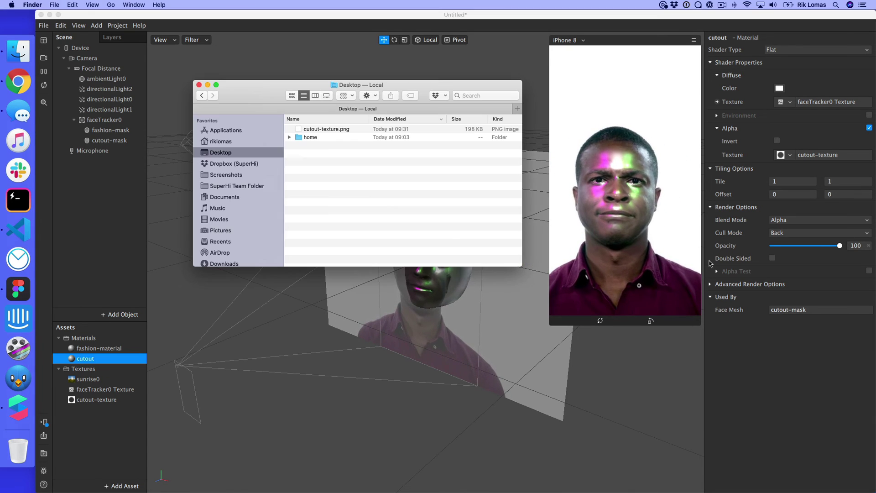
pyautogui.click(18, 288)
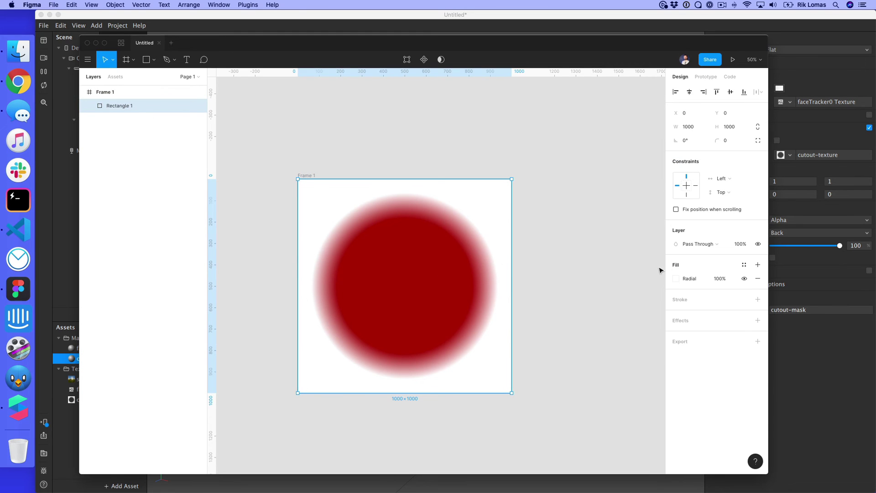
pyautogui.click(689, 279)
pyautogui.moveTo(625, 244)
pyautogui.mouseDown()
pyautogui.moveTo(617, 244)
pyautogui.moveTo(631, 244)
pyautogui.mouseUp()
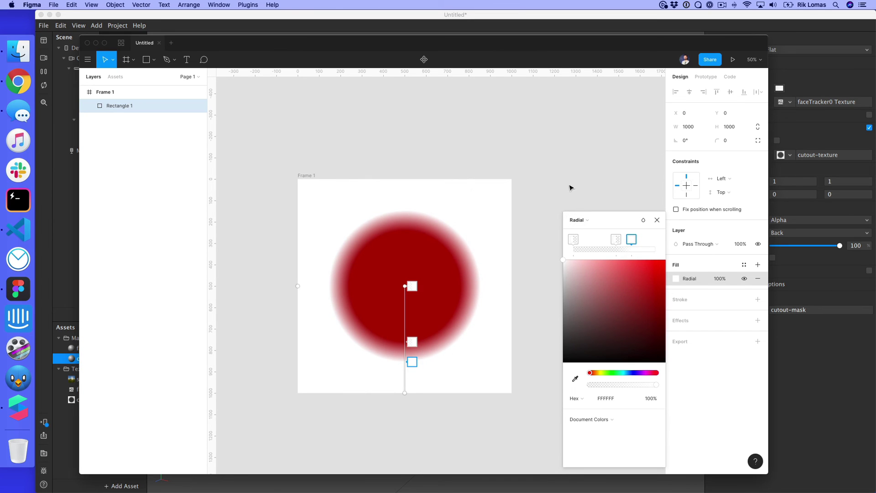
# Step: Export the frame again as a PNG, replacing cutout-texture.png on the Desktop
pyautogui.click(110, 92)
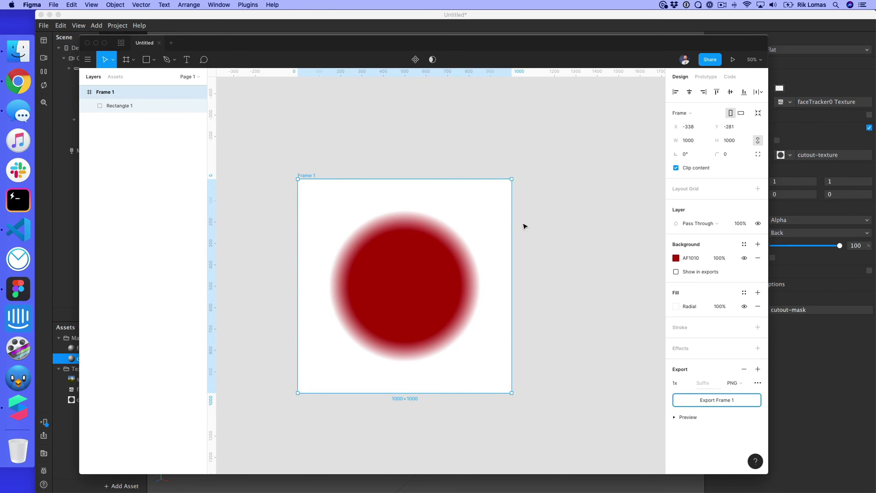
pyautogui.click(580, 329)
pyautogui.click(489, 122)
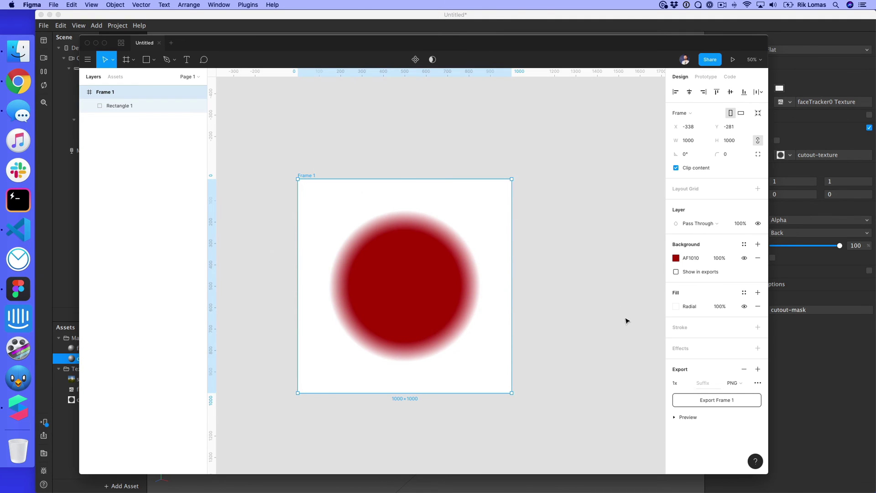
# Step: Switch to Spark AR Studio and replace the cutout-texture asset with the re-exported cutout-texture.png from the Desktop
pyautogui.click(828, 437)
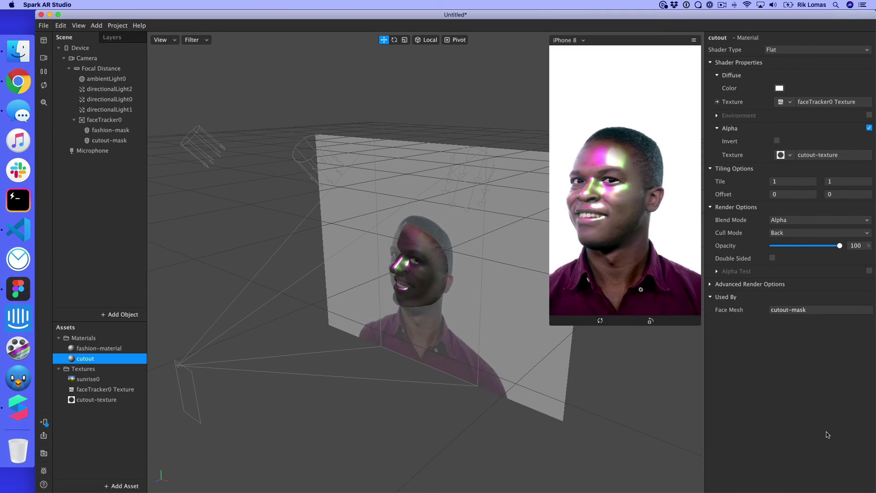
pyautogui.rightClick(90, 399)
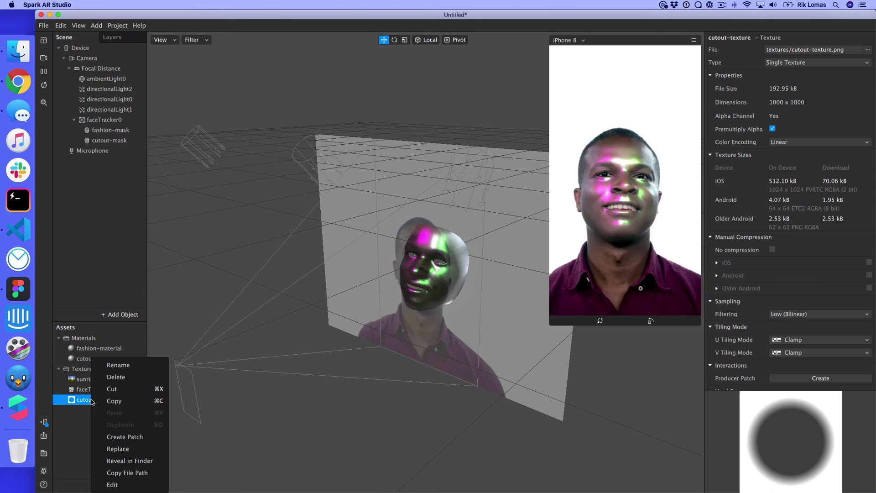
pyautogui.click(134, 449)
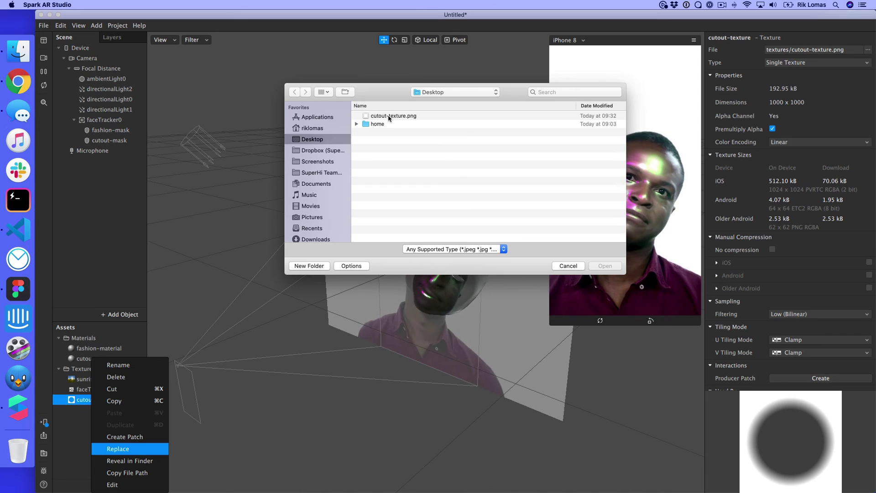
pyautogui.click(389, 117)
pyautogui.doubleClick(389, 117)
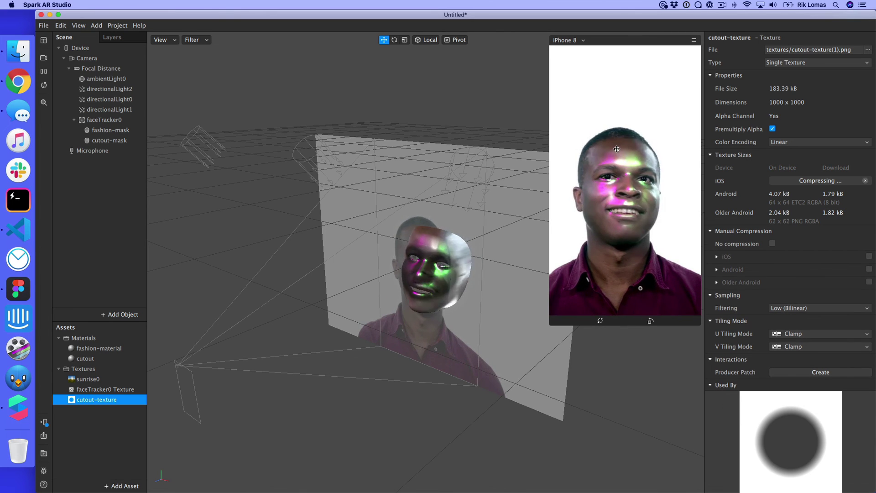
# Step: Compare the cutout-mask with and without its cutout material by lowering the material's opacity to 0 and restoring it to 100
pyautogui.click(638, 406)
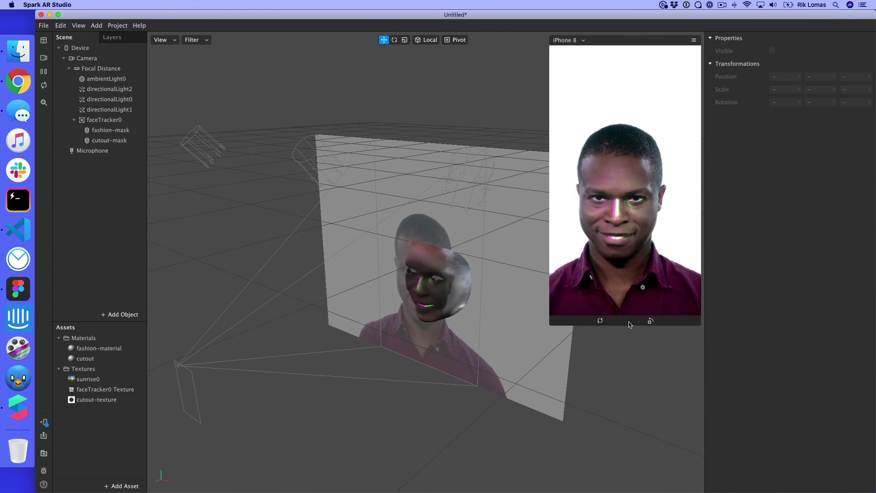
pyautogui.click(110, 140)
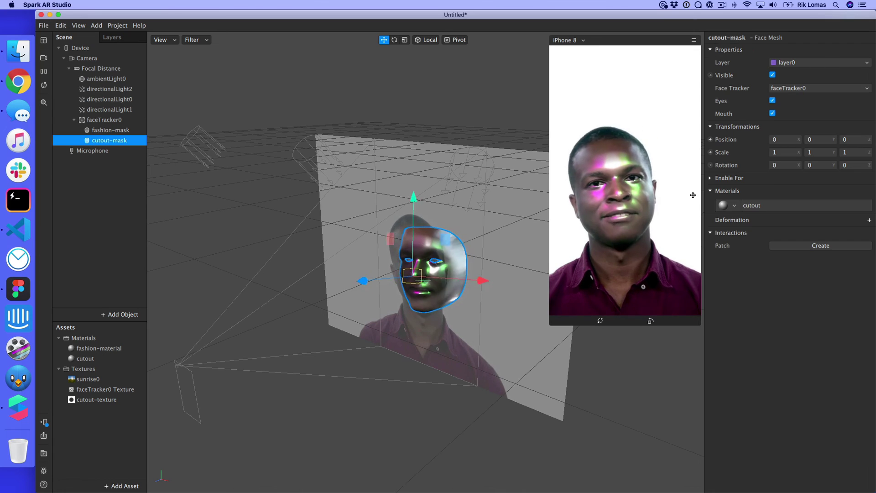
pyautogui.click(812, 208)
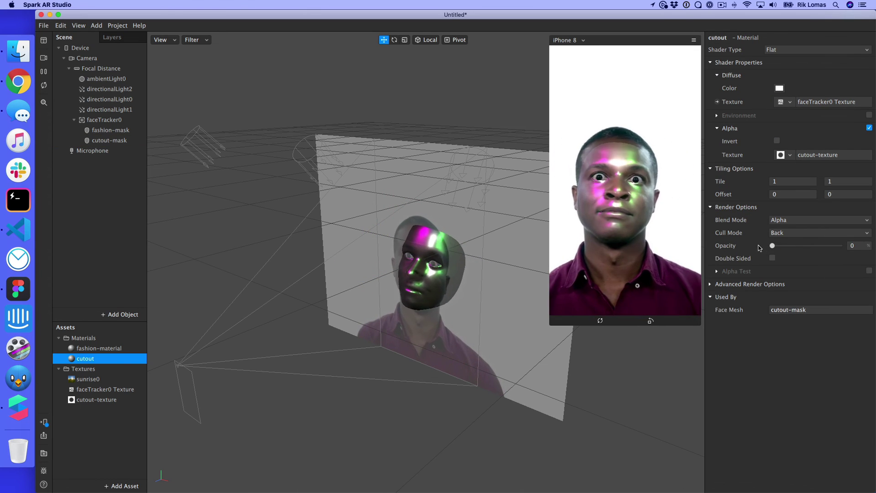
pyautogui.moveTo(840, 246); pyautogui.dragTo(759, 247)
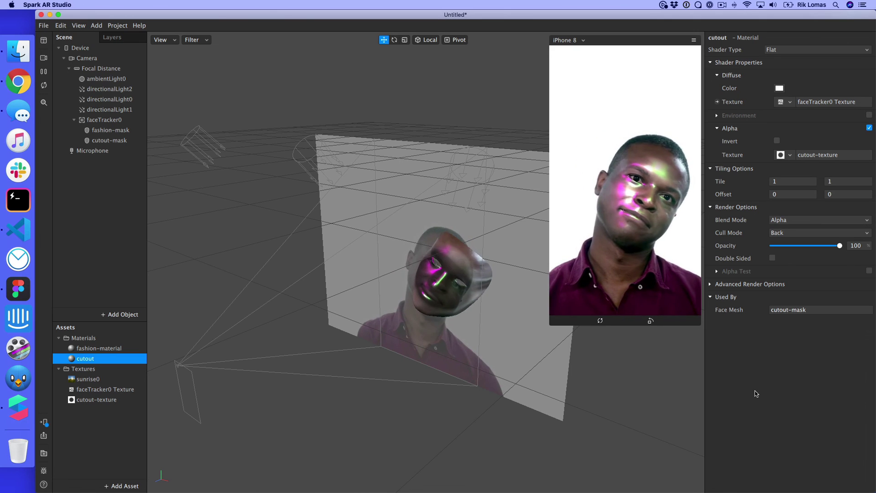
# Step: Preview the effect on another real-time simulation face, switch the camera source to HD Pro Webcam C920, and restart the effect
pyautogui.click(44, 59)
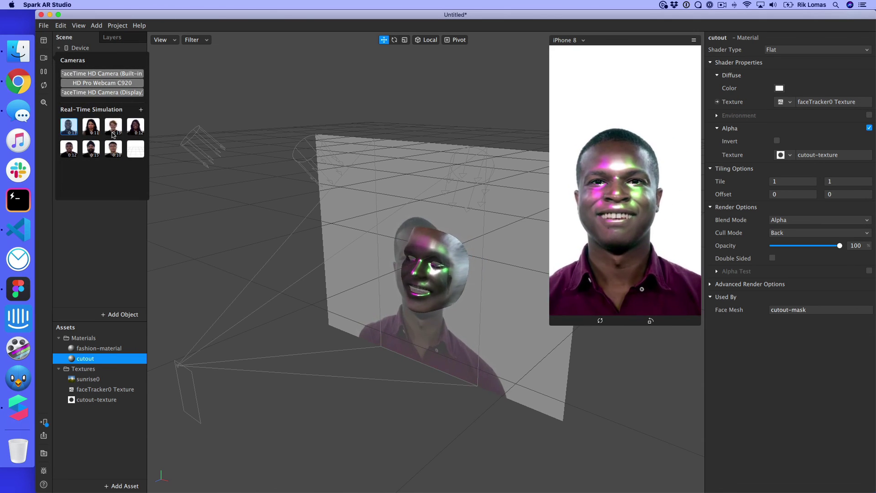
pyautogui.click(90, 127)
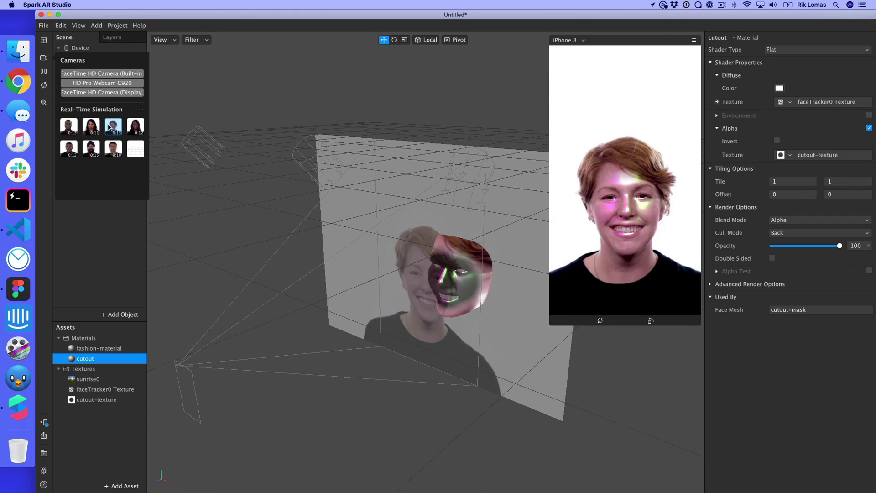
pyautogui.click(100, 84)
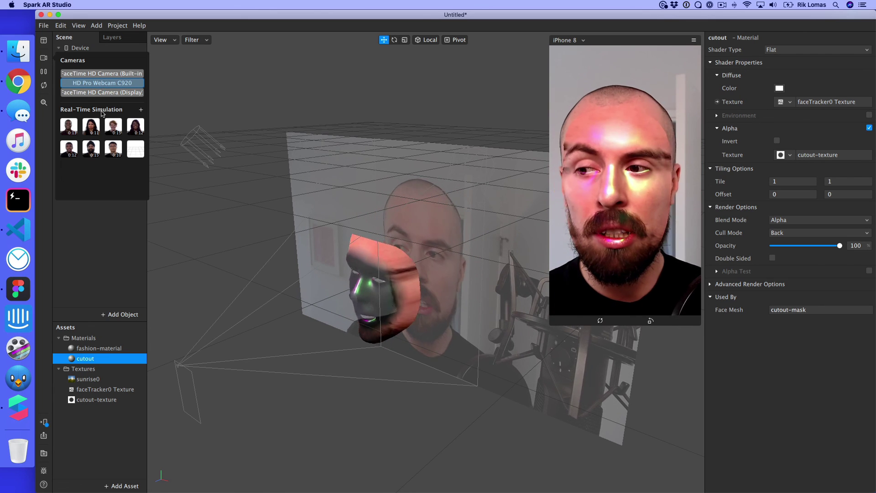
pyautogui.click(44, 86)
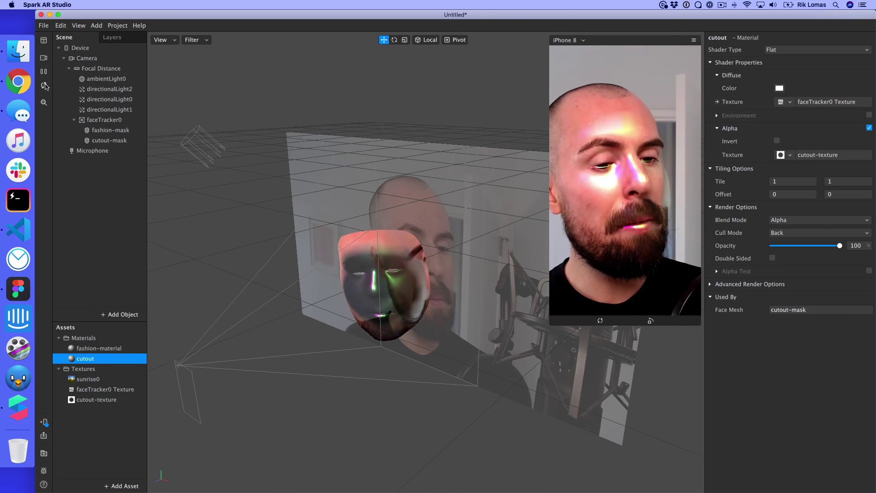
pyautogui.click(45, 86)
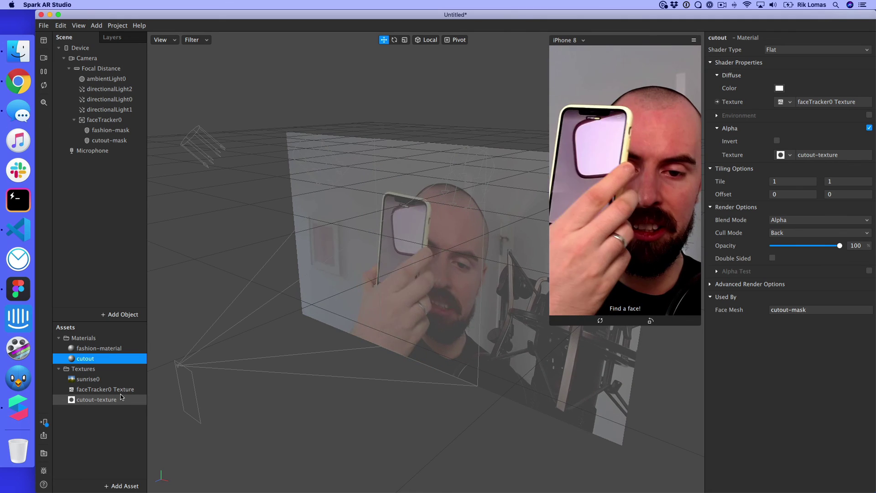
# Step: Send the effect to the connected iPhone for testing
pyautogui.click(44, 422)
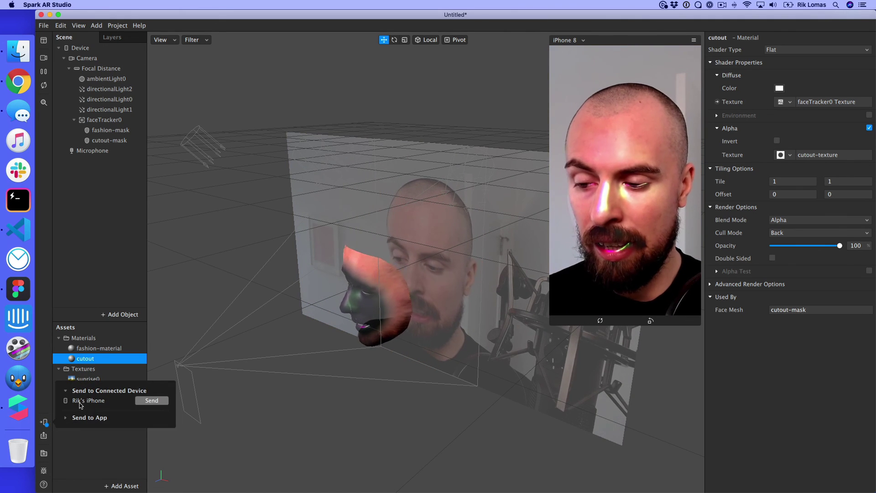
pyautogui.click(149, 402)
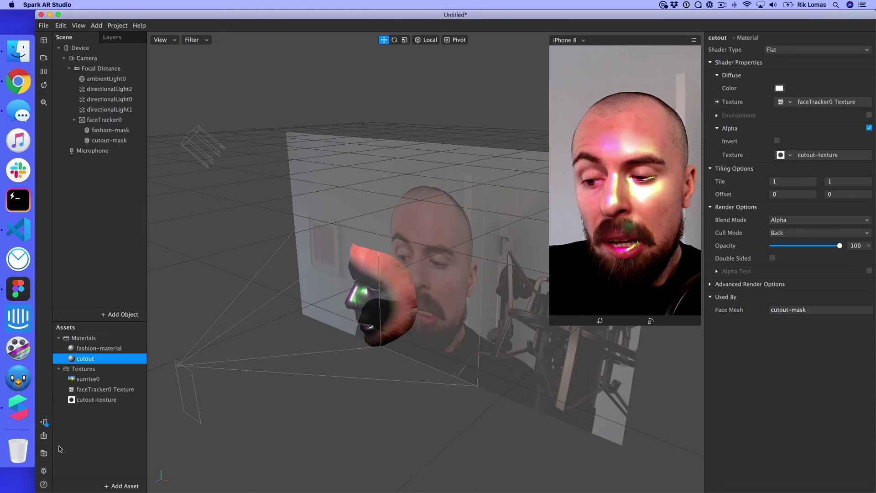
# Step: Open the Upload Effect dialog for publishing the effect to Spark AR Hub
pyautogui.click(44, 436)
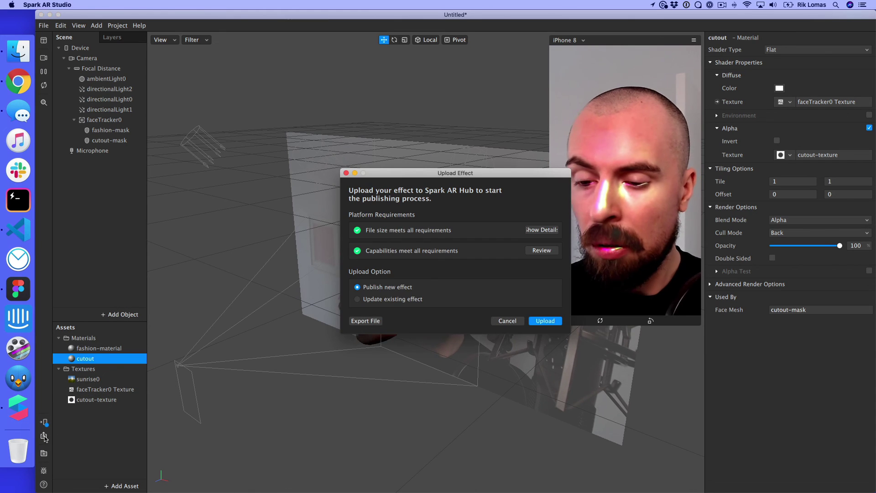